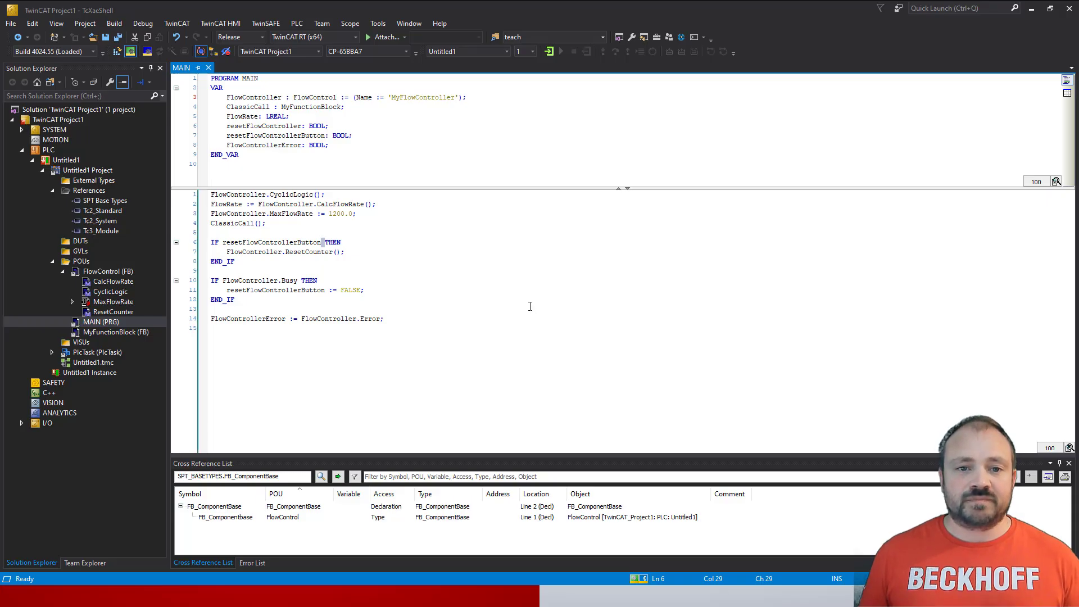
# Step: Open FlowControl's ResetCounter and CyclicLogic methods to show CyclicLogic's reset branches
pyautogui.doubleClick(120, 312)
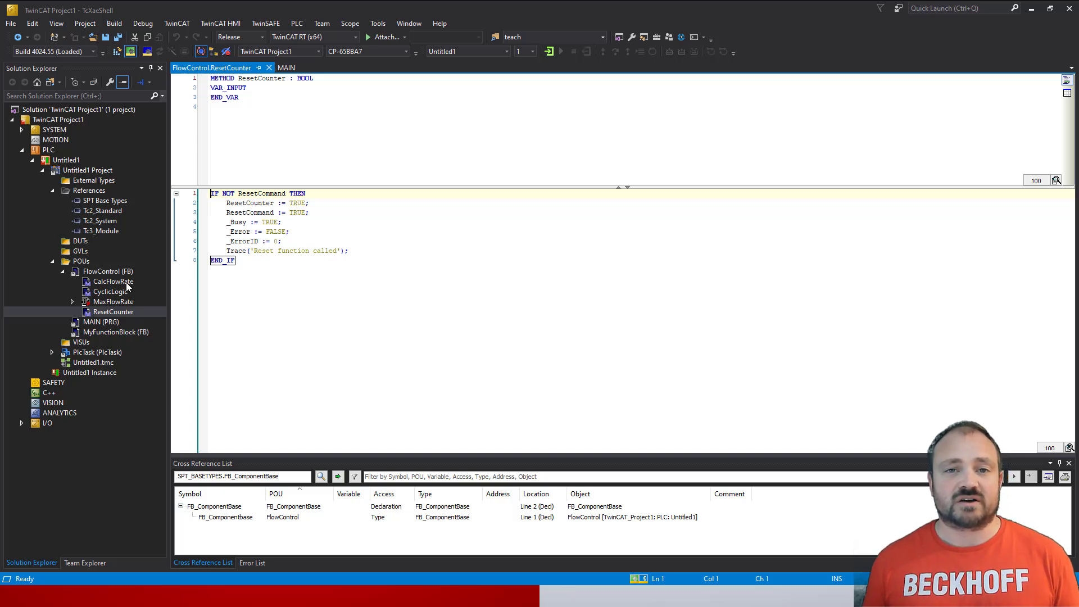
pyautogui.doubleClick(127, 292)
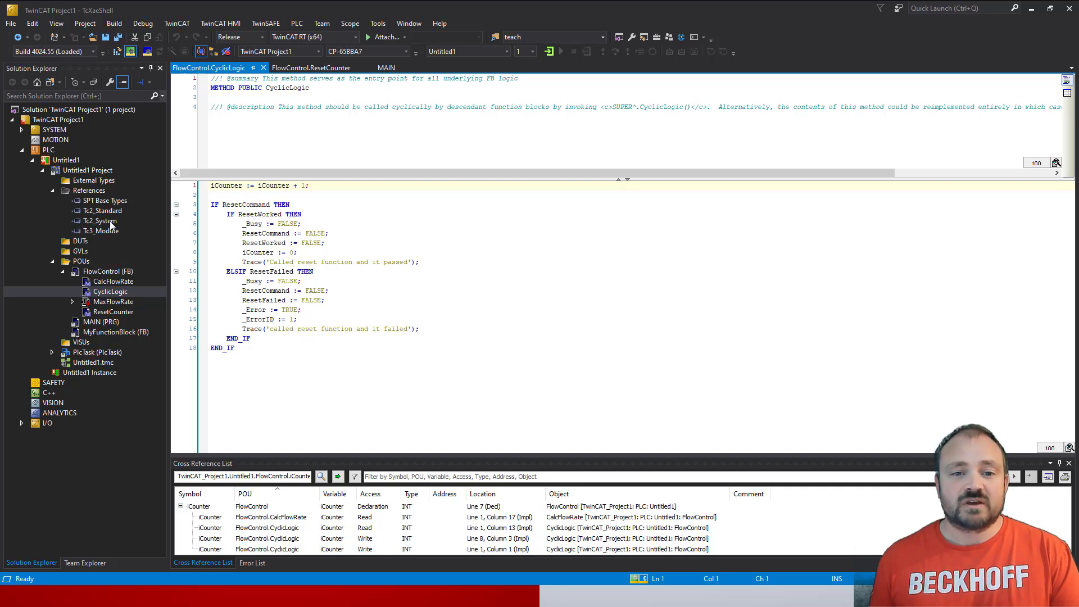
# Step: In References, expand Framework Base > FB_BaseFB and open the Trace method's source
pyautogui.doubleClick(94, 190)
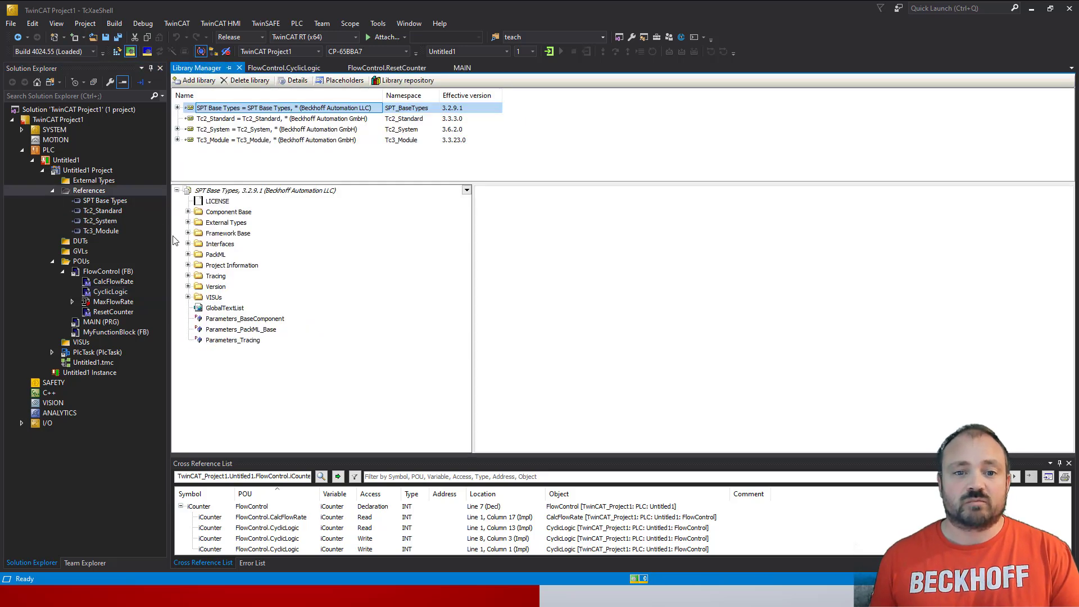
pyautogui.click(188, 233)
pyautogui.click(199, 243)
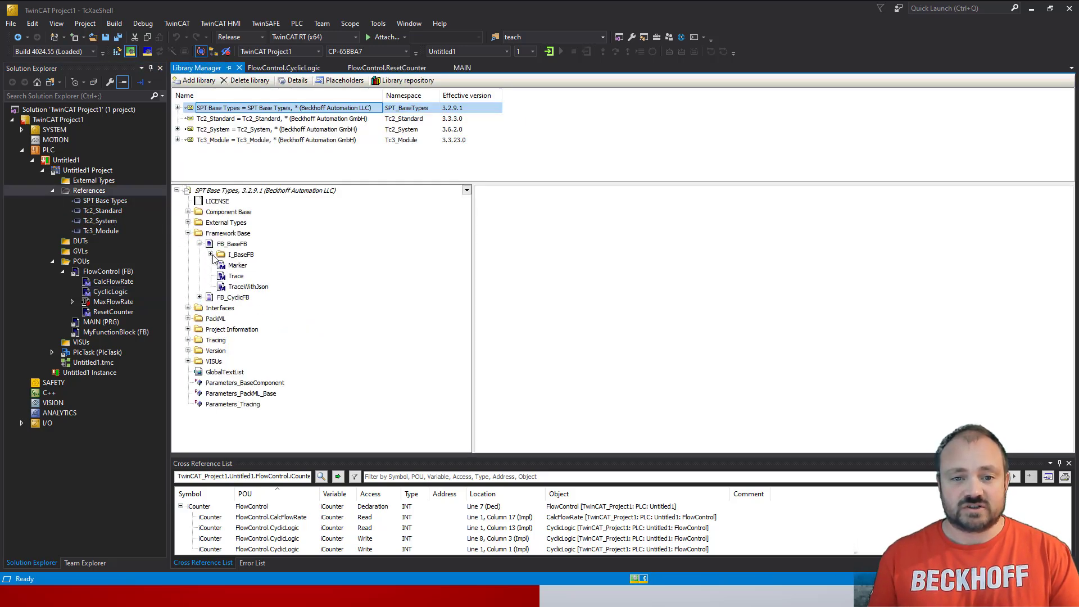
pyautogui.click(238, 277)
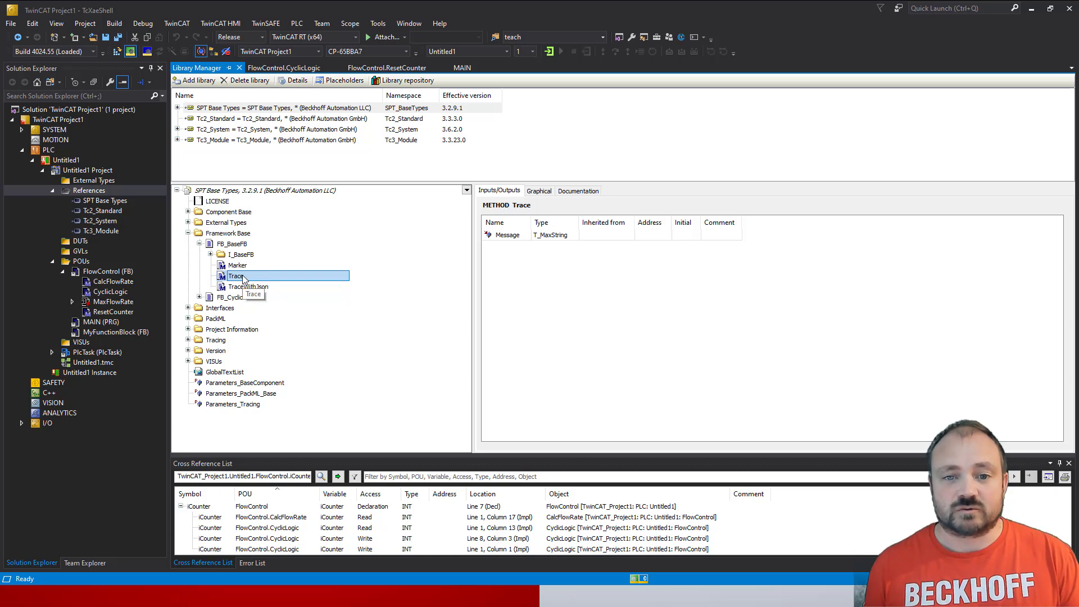
pyautogui.doubleClick(243, 278)
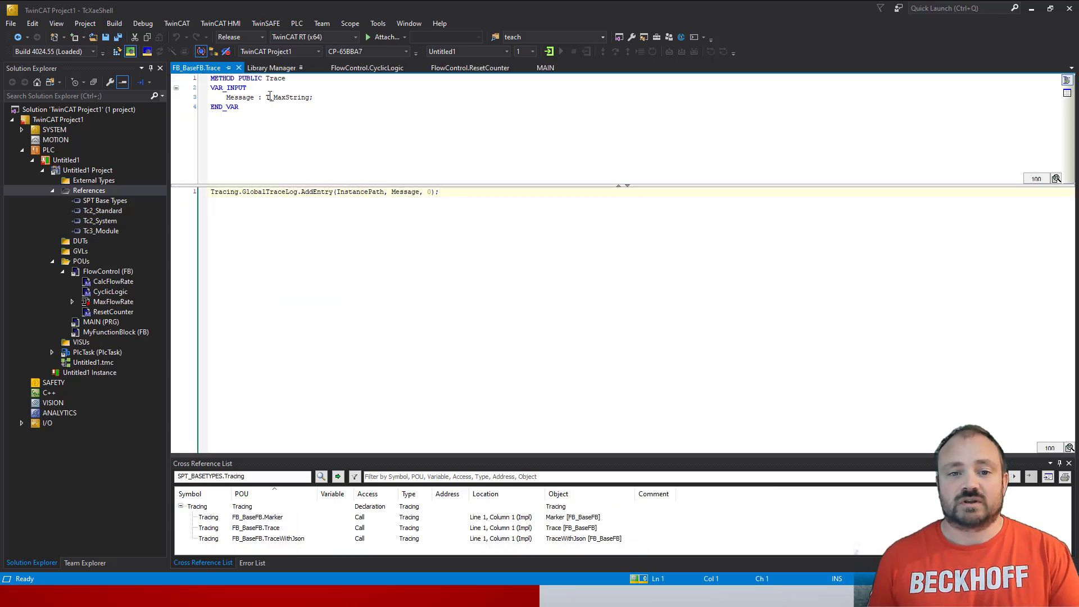
# Step: Open TraceWithJson's source, check where its Json input is used, then close it
pyautogui.click(271, 68)
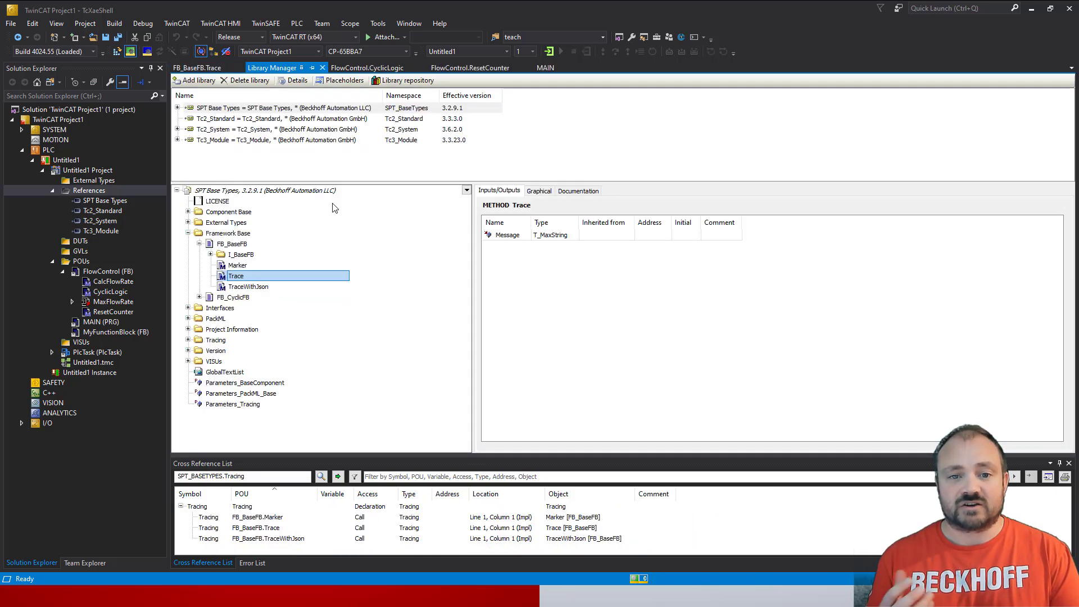
pyautogui.doubleClick(253, 287)
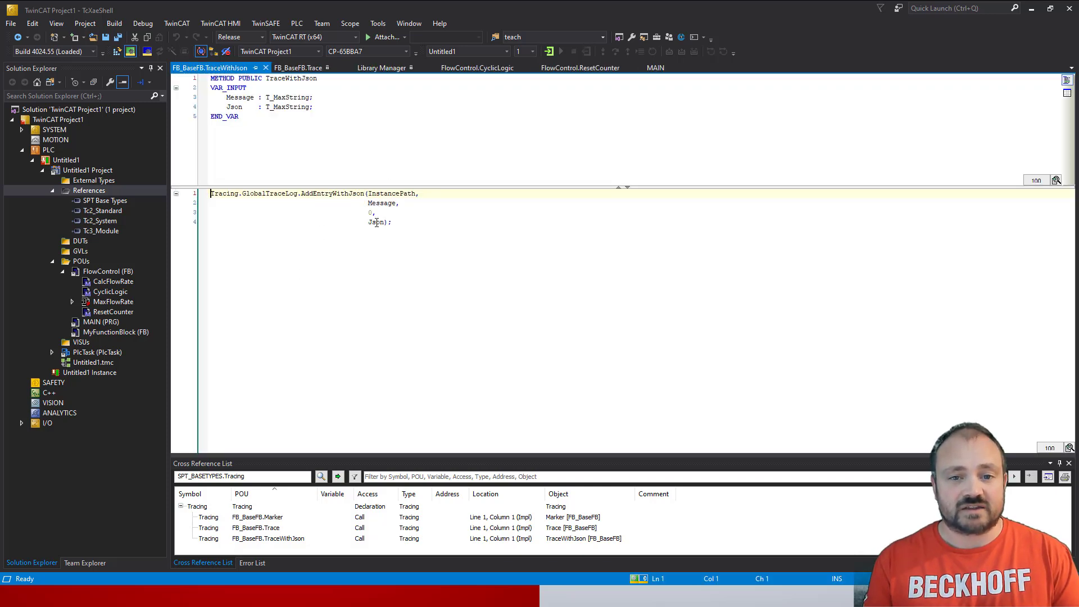
pyautogui.click(375, 222)
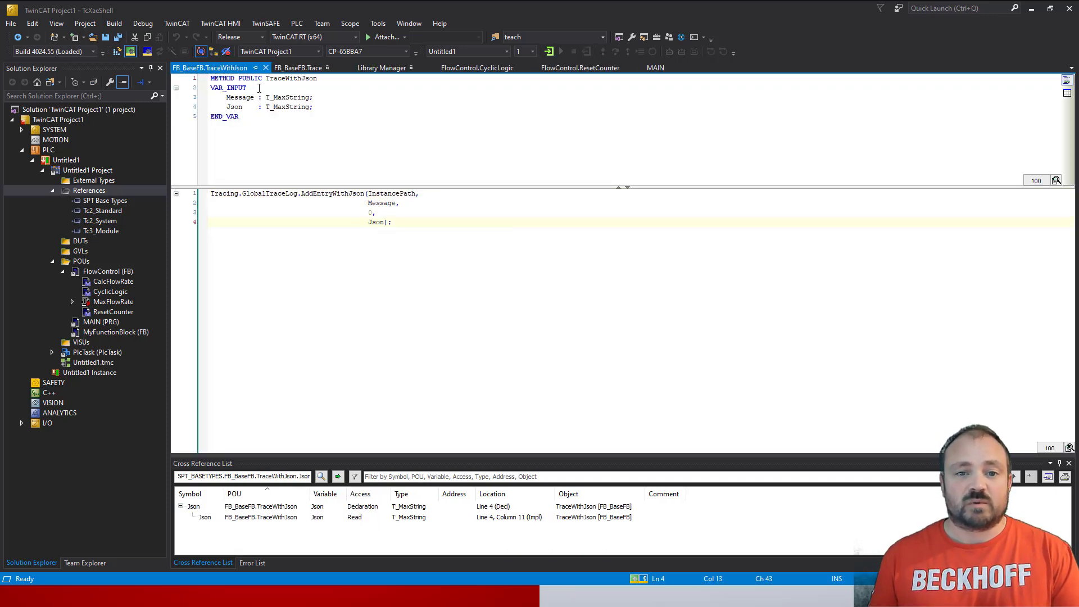
pyautogui.click(256, 68)
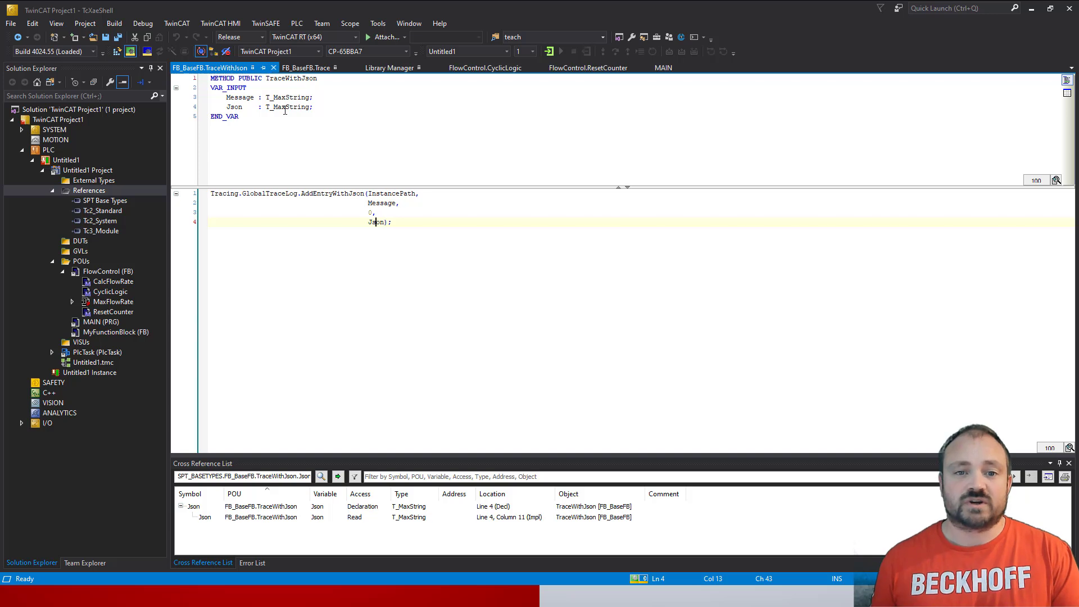
pyautogui.click(273, 68)
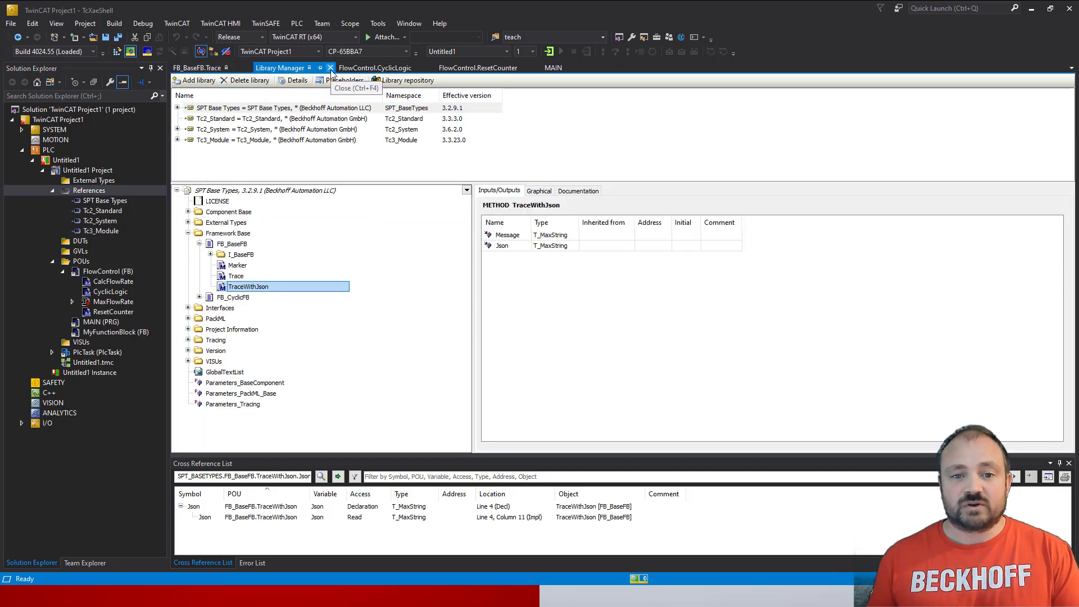
# Step: Check I_BaseFB's Busy, Error and ErrorID properties, then close the library browser
pyautogui.click(210, 255)
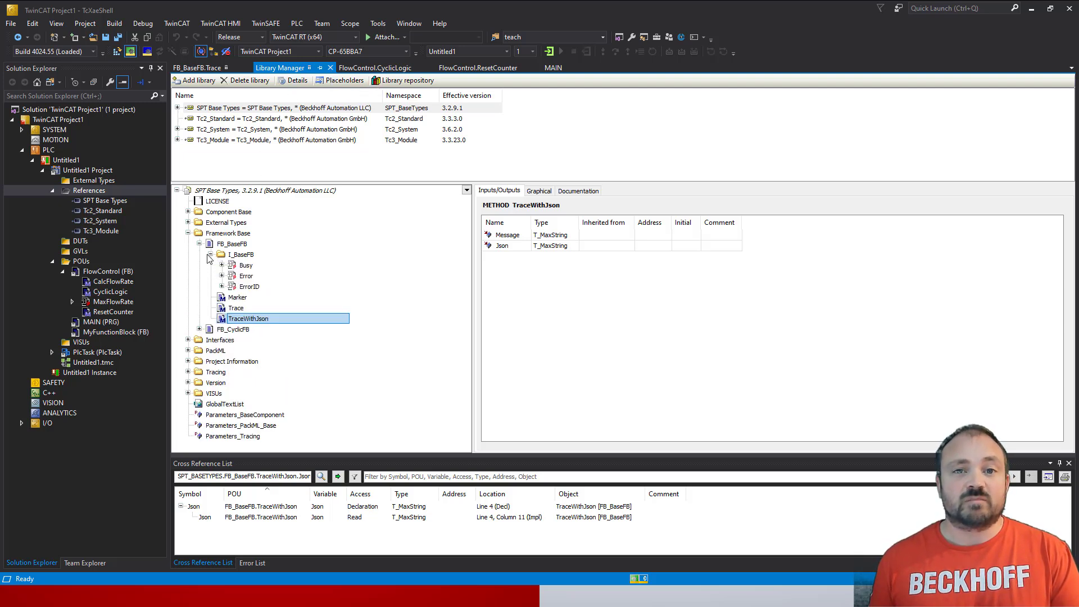
pyautogui.click(211, 255)
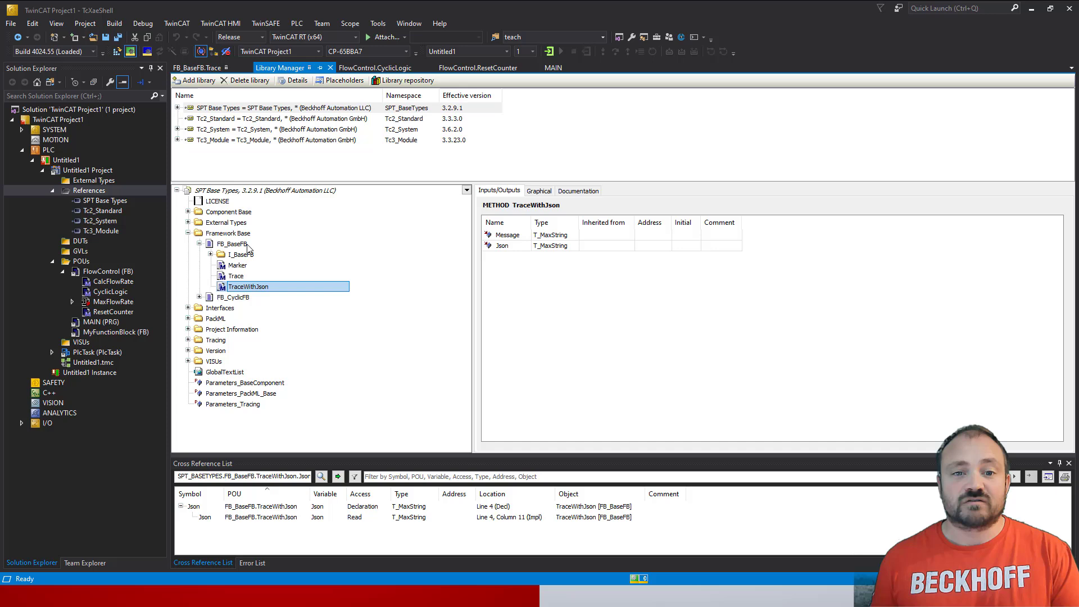
pyautogui.click(330, 68)
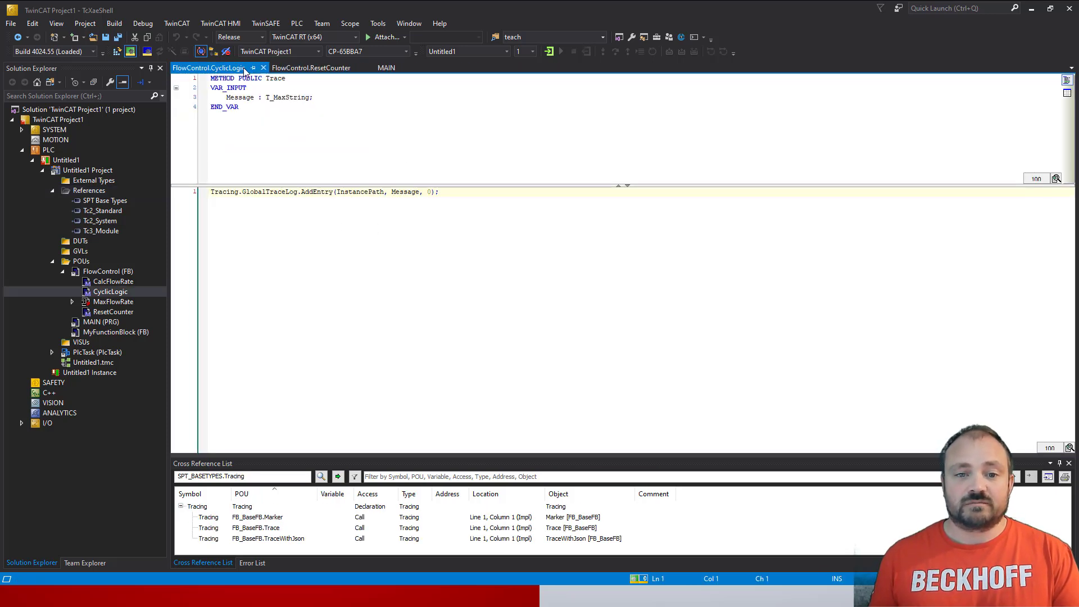
# Step: Replace line 16's Trace call with TraceWithJson('called reset and failed'
pyautogui.click(246, 67)
pyautogui.moveTo(420, 329); pyautogui.dragTo(243, 331)
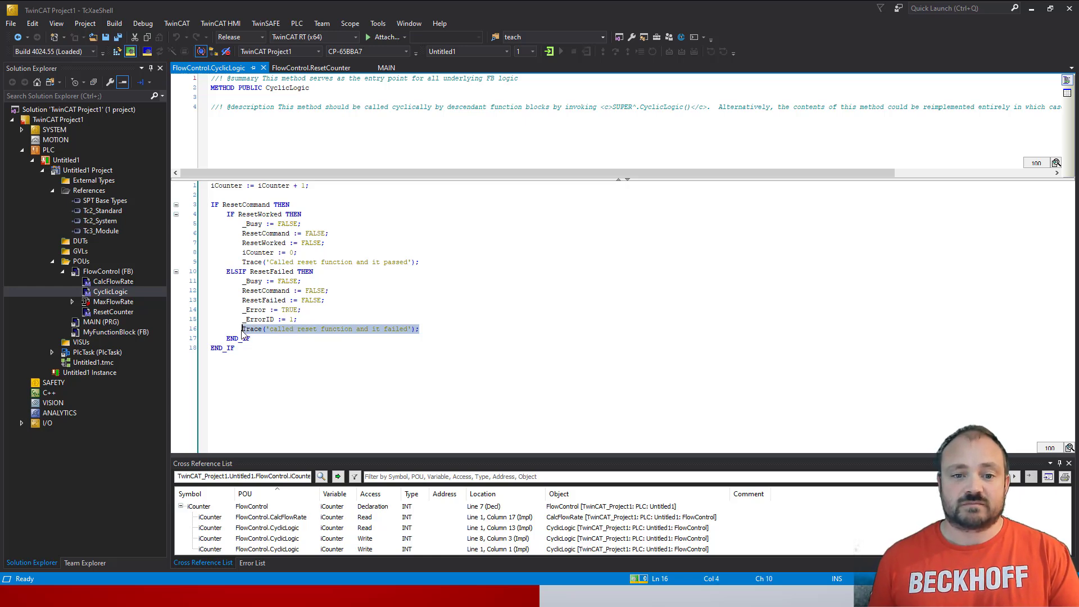
pyautogui.write('TraceW')
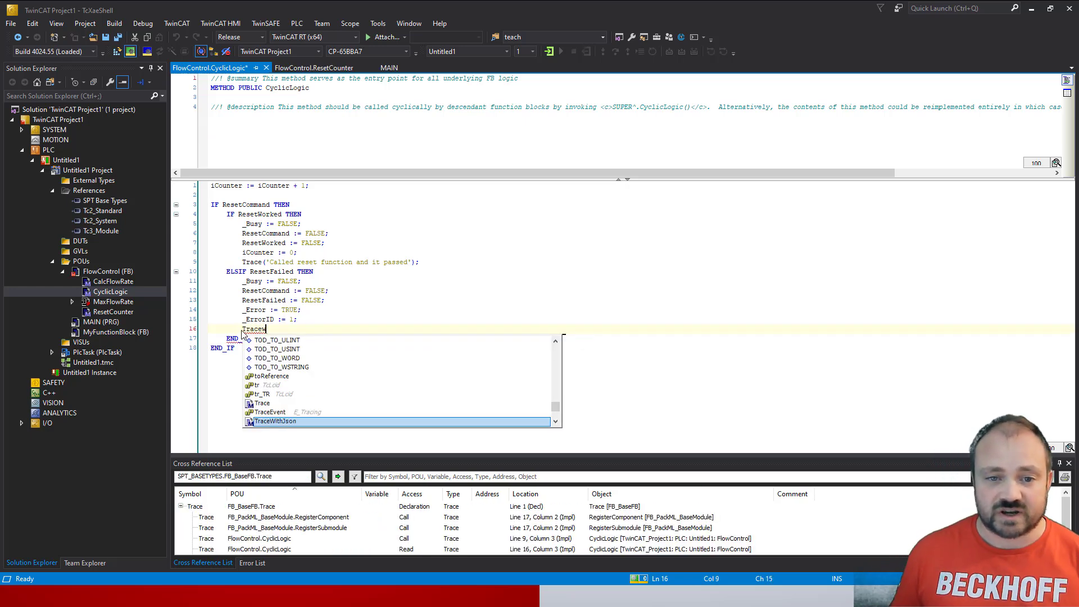
pyautogui.press('Return')
pyautogui.write('(')
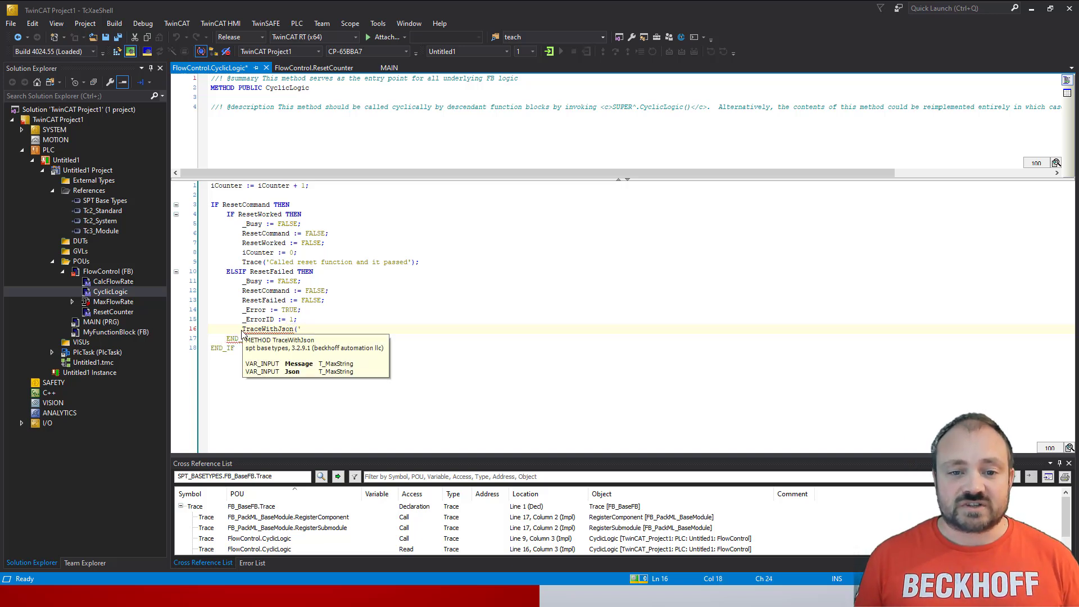
pyautogui.write("'called reser")
pyautogui.press('BackSpace')
pyautogui.write('t ')
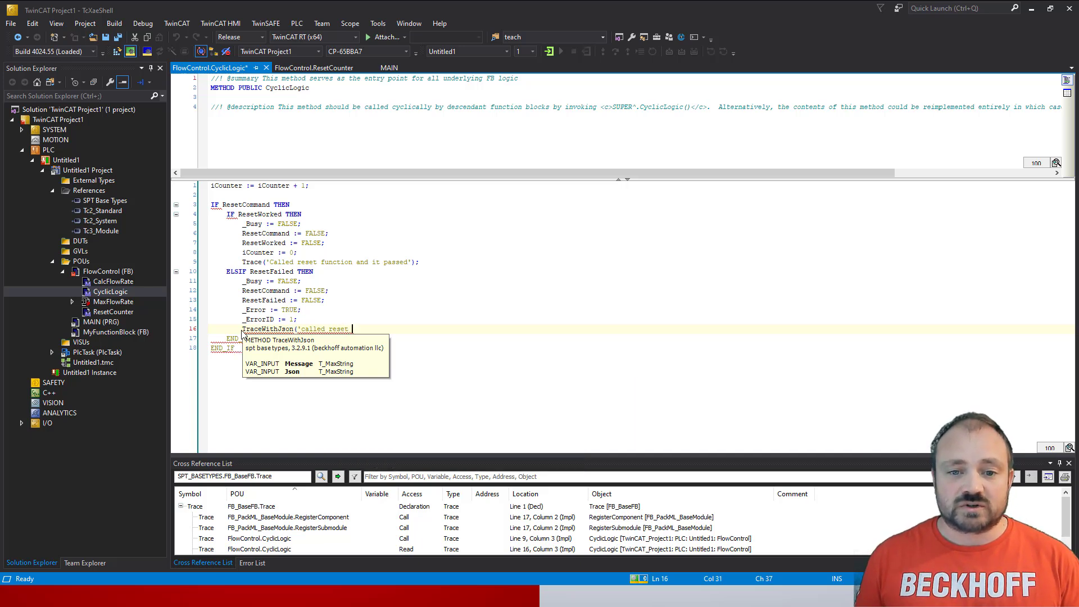
pyautogui.write('and failed')
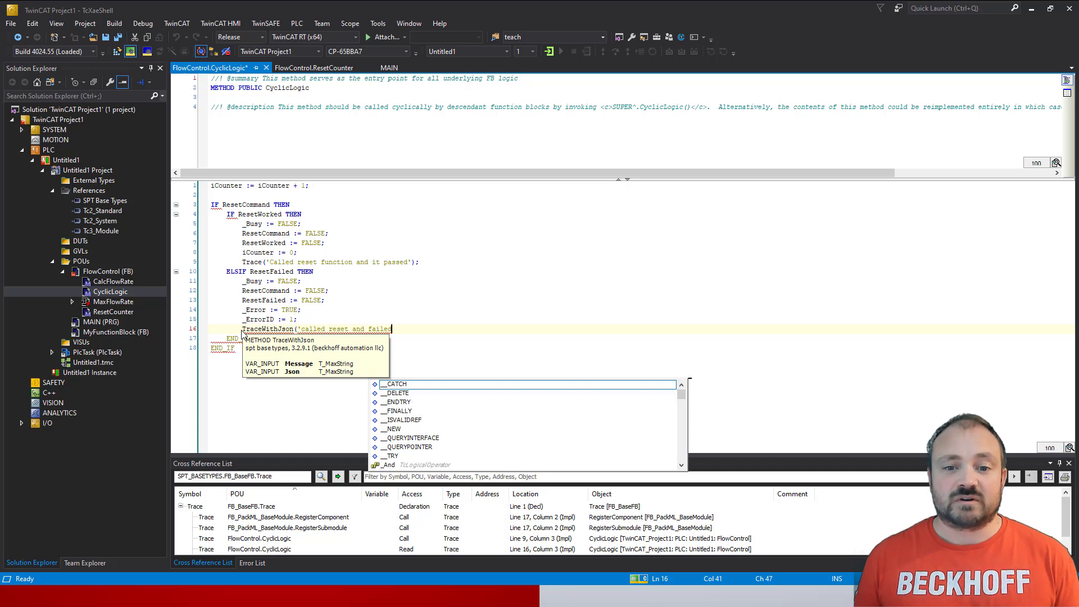
pyautogui.write(',')
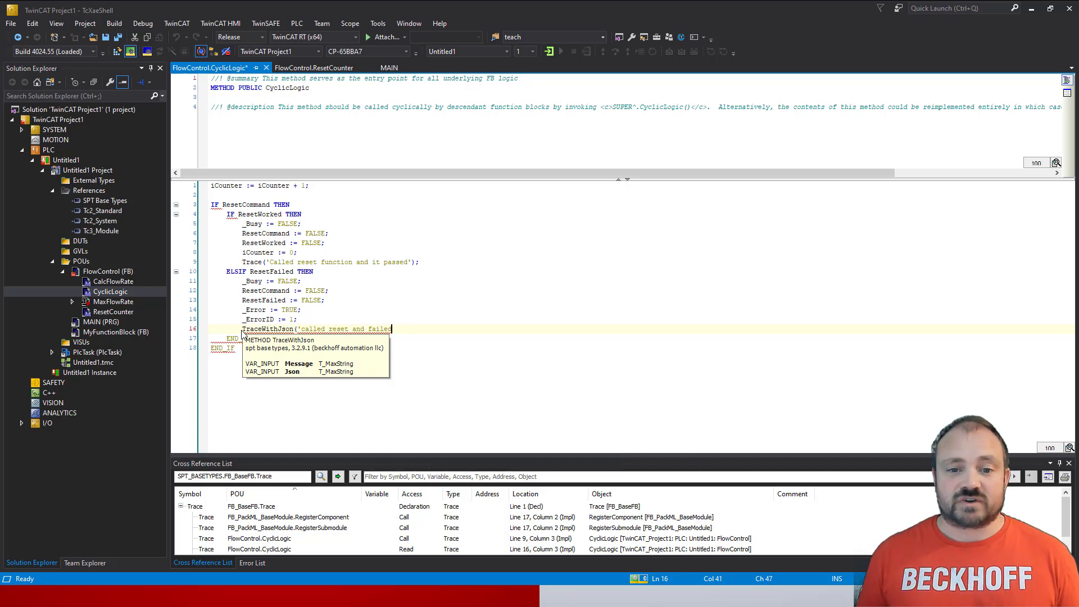
pyautogui.write("',")
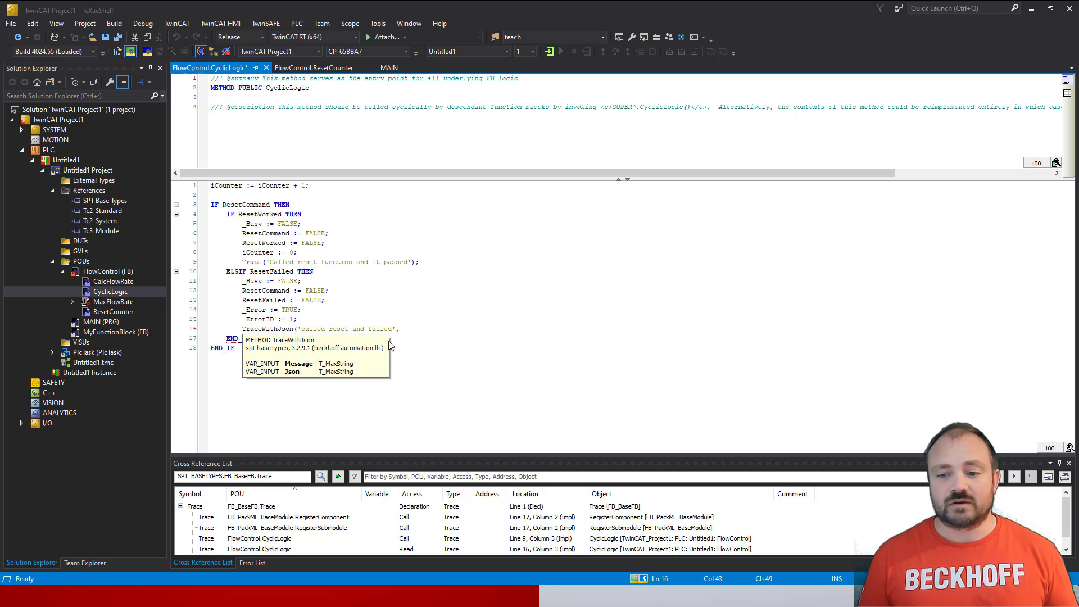
pyautogui.write(')')
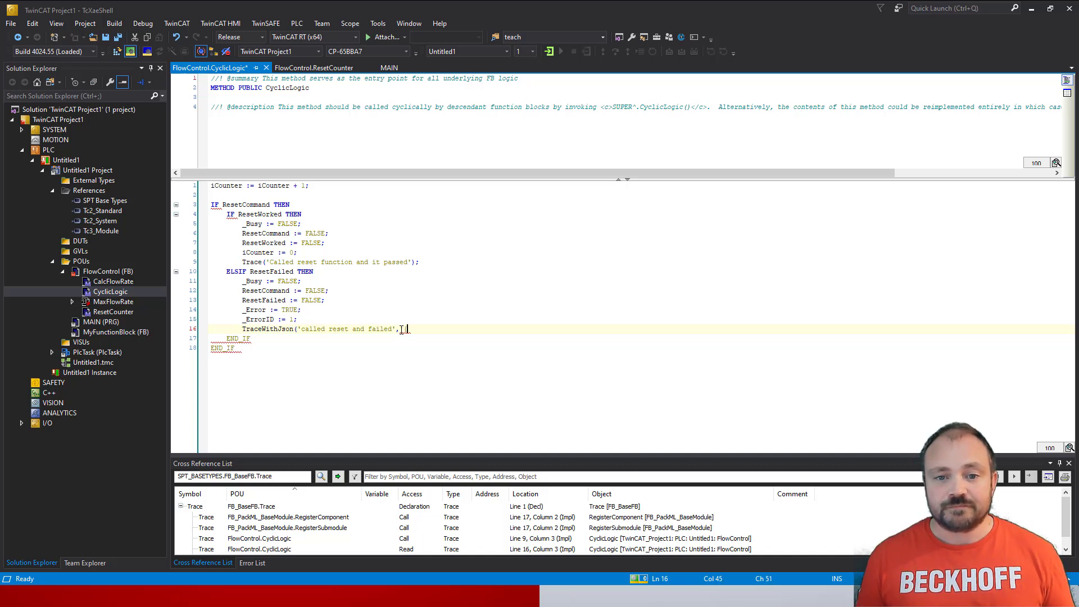
pyautogui.write("'Error")
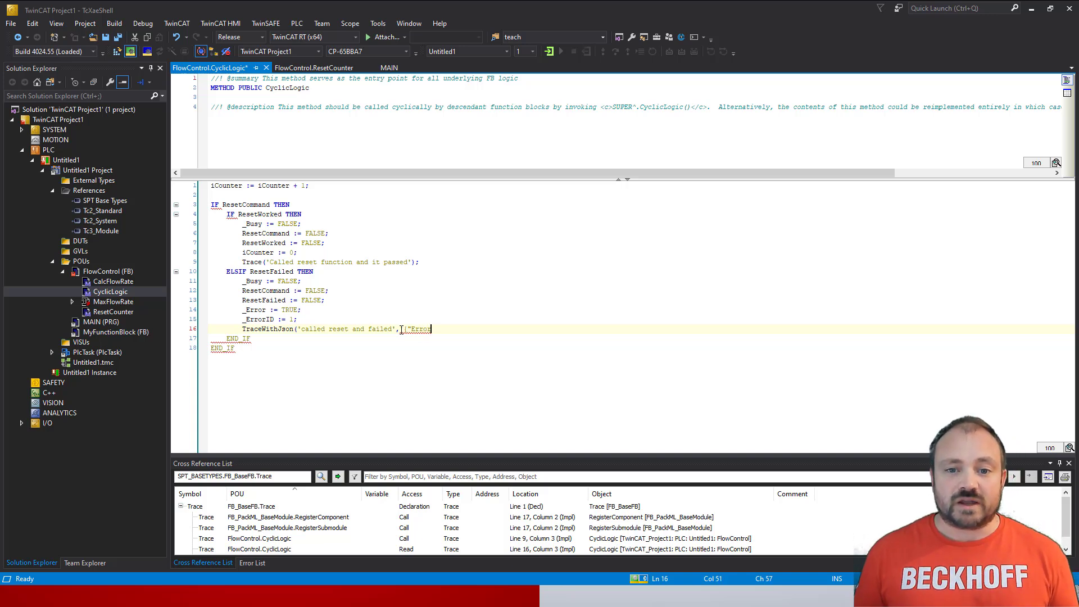
pyautogui.write("'")
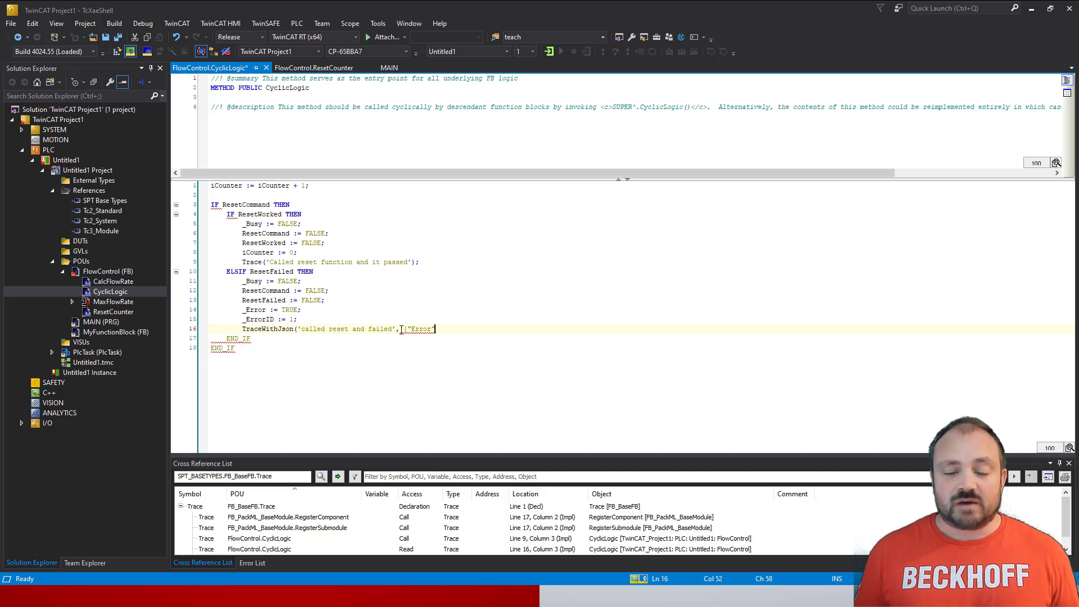
pyautogui.write(')')
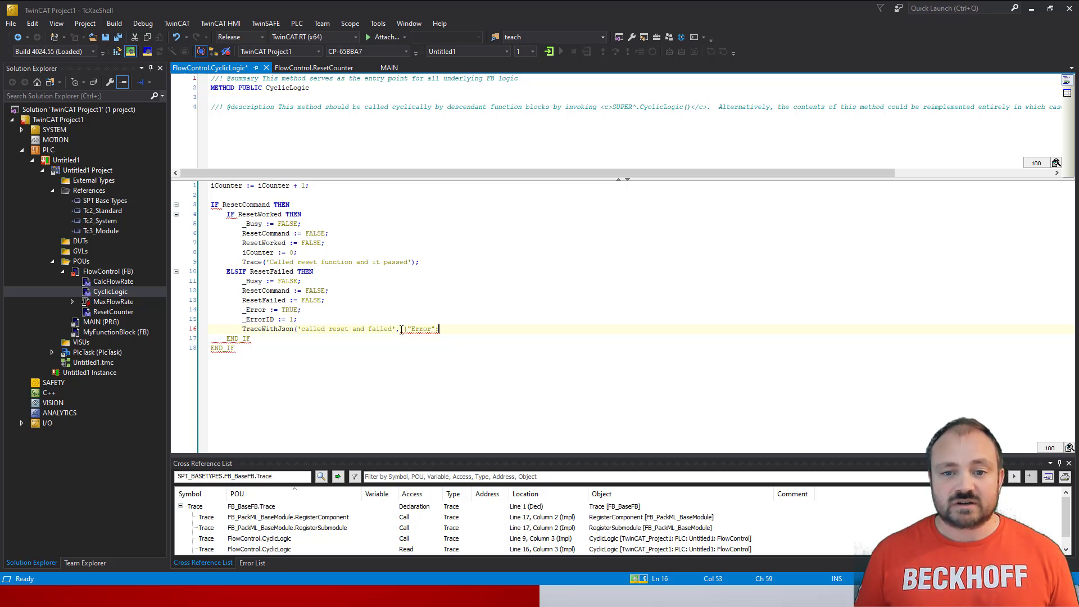
pyautogui.write(';')
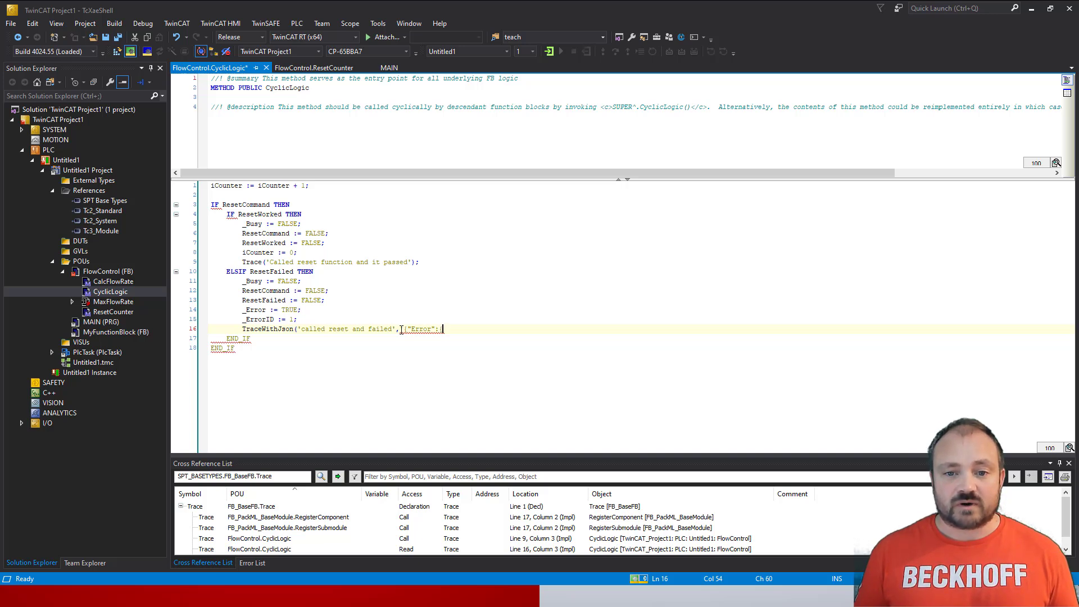
pyautogui.write('{')
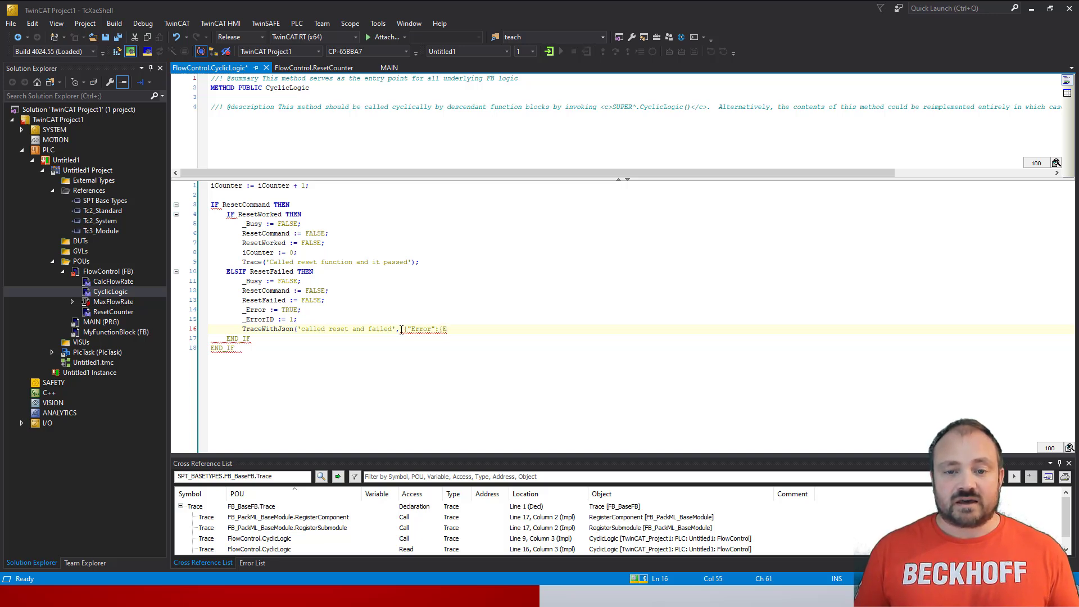
pyautogui.write('"Err')
pyautogui.write('rror')
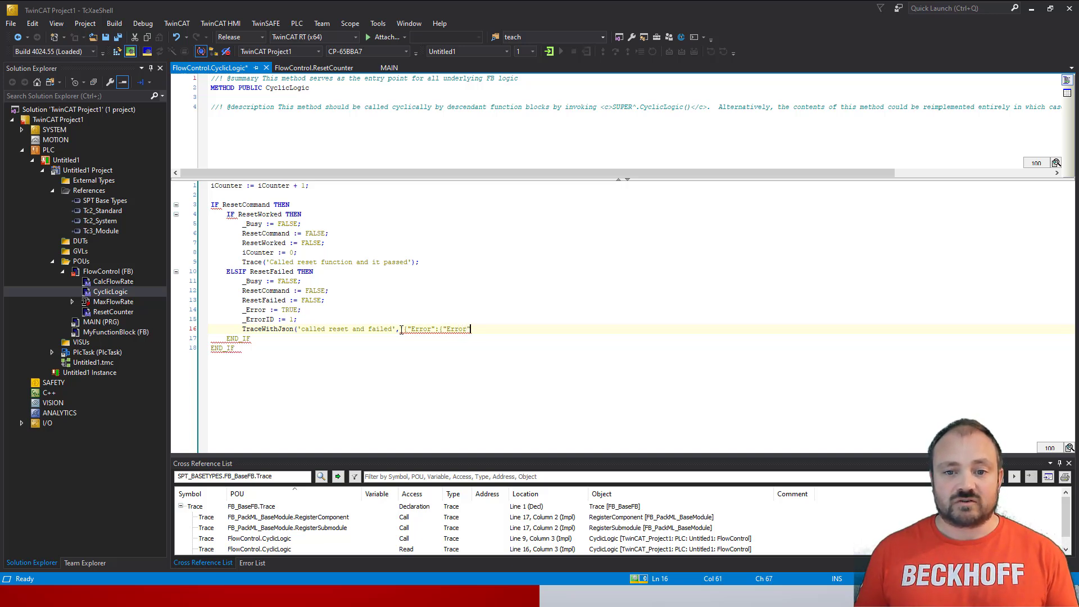
pyautogui.write(':')
pyautogui.write('TRUE"')
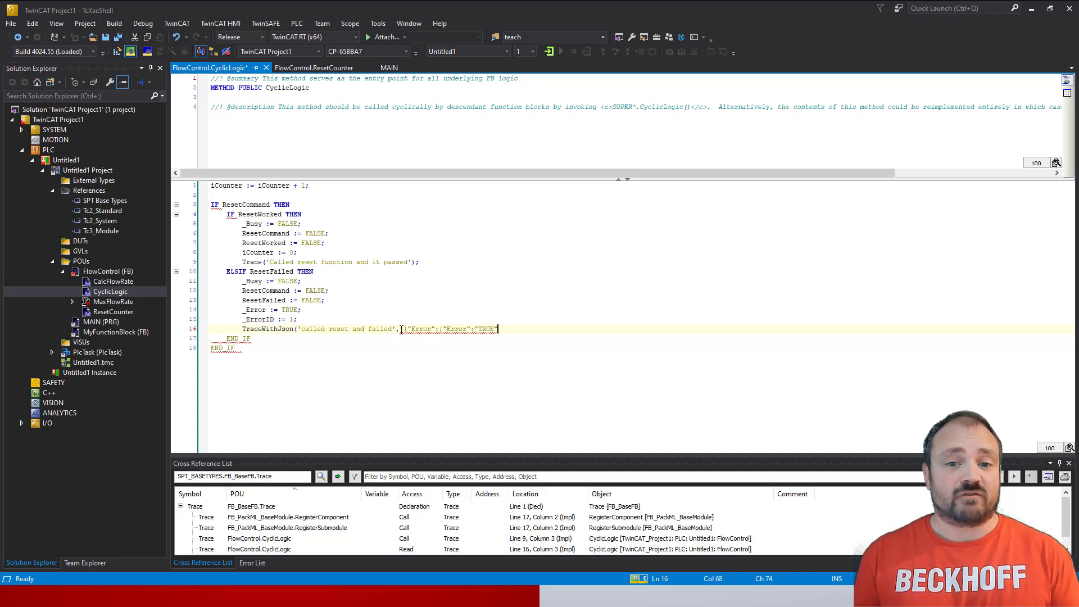
pyautogui.write(',')
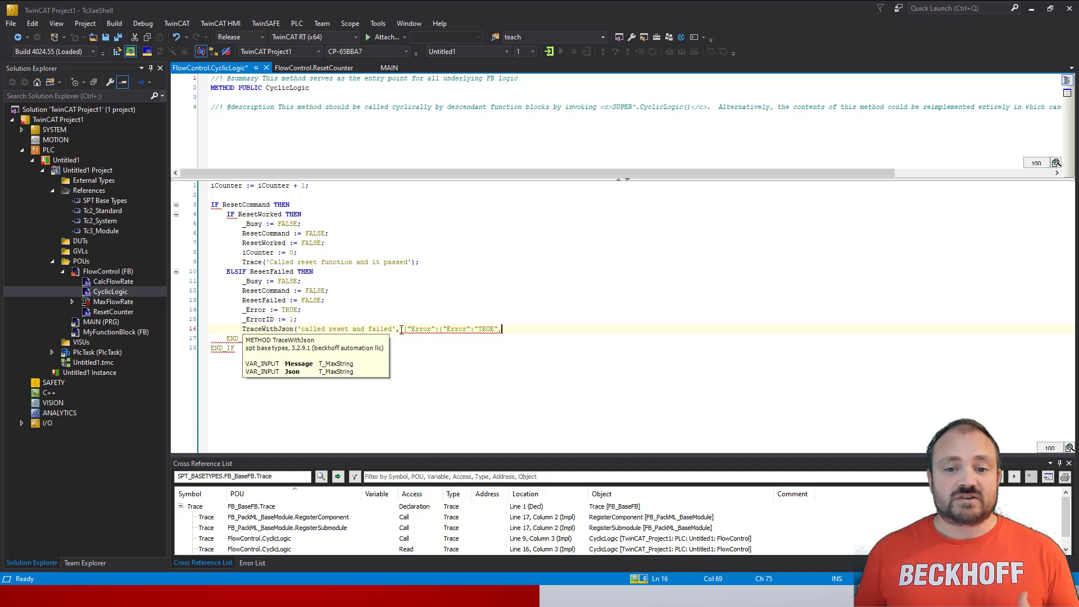
pyautogui.write('"')
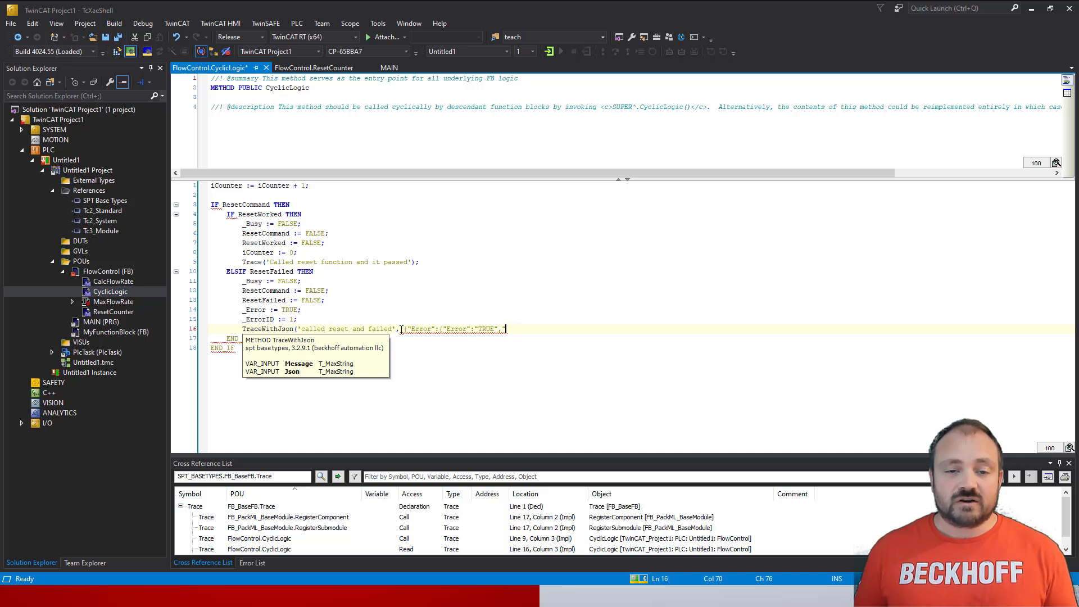
pyautogui.write('ErrorID')
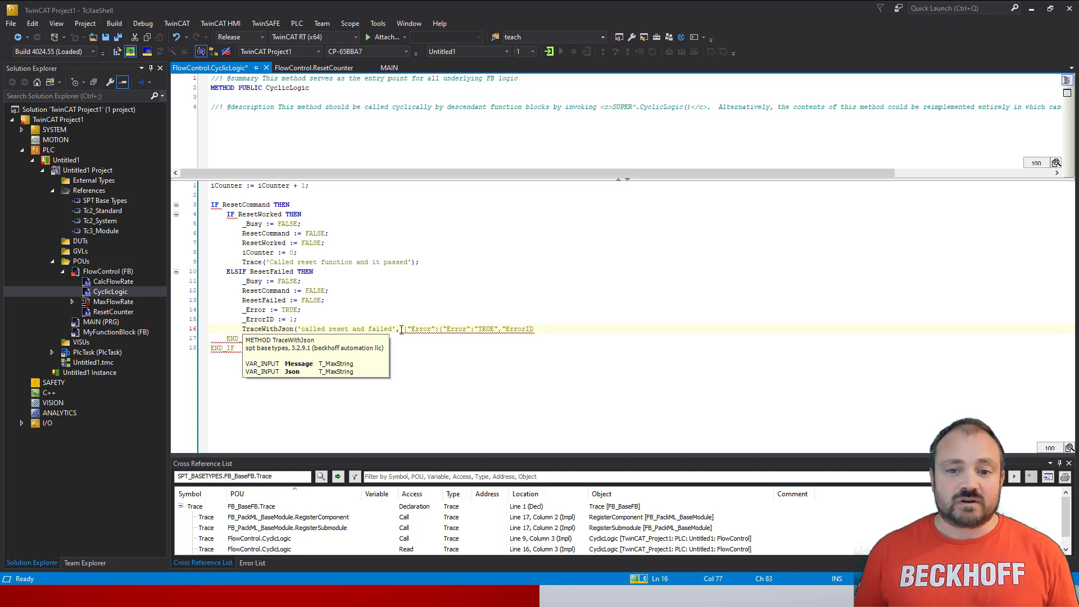
pyautogui.write('":')
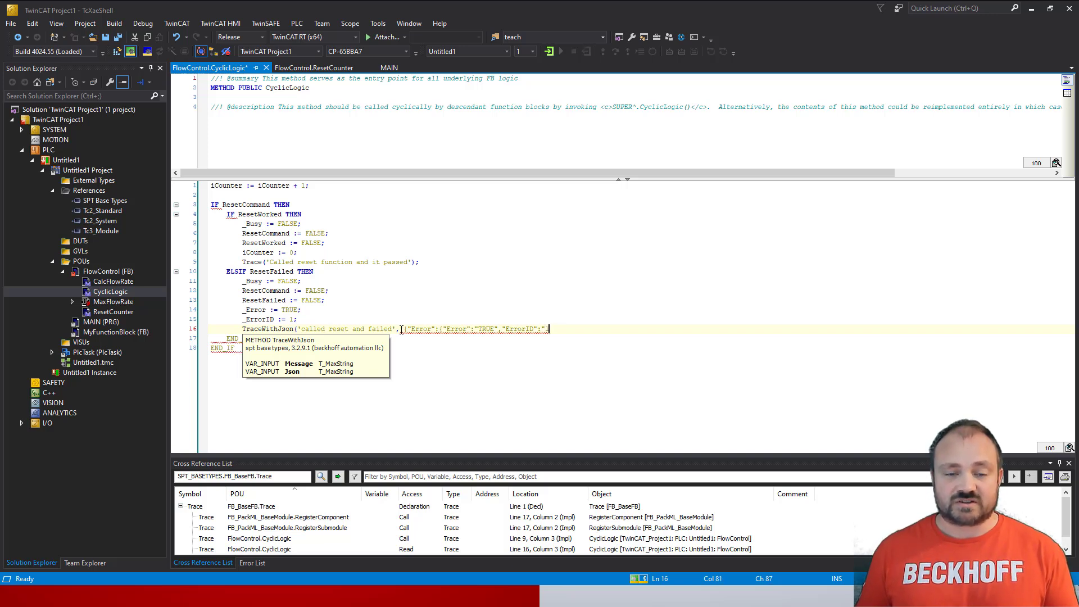
pyautogui.write('1')
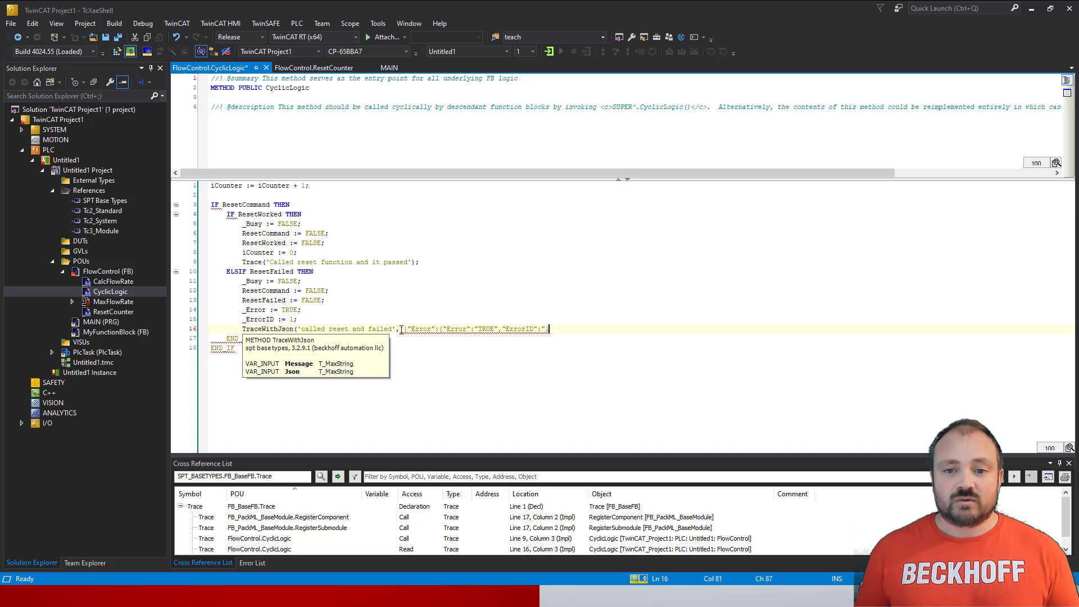
pyautogui.write('}')
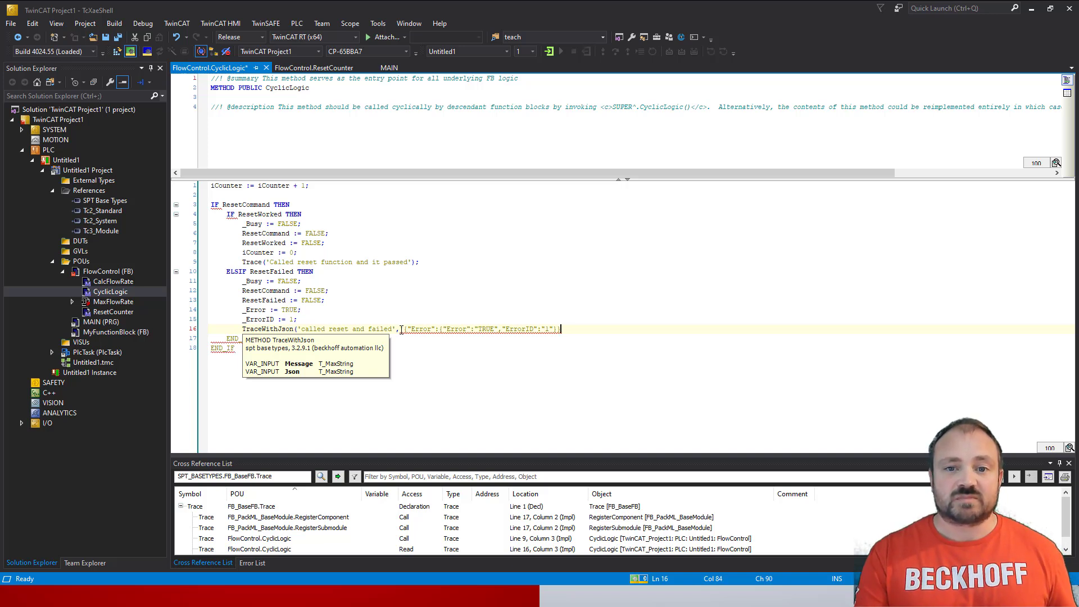
pyautogui.write("');")
# Step: Complete TraceWithJson with '{"Error":{"Error":"TRUE","ErrorID":"1"}}' and save CyclicLogic
pyautogui.hotkey('ctrl', 's')
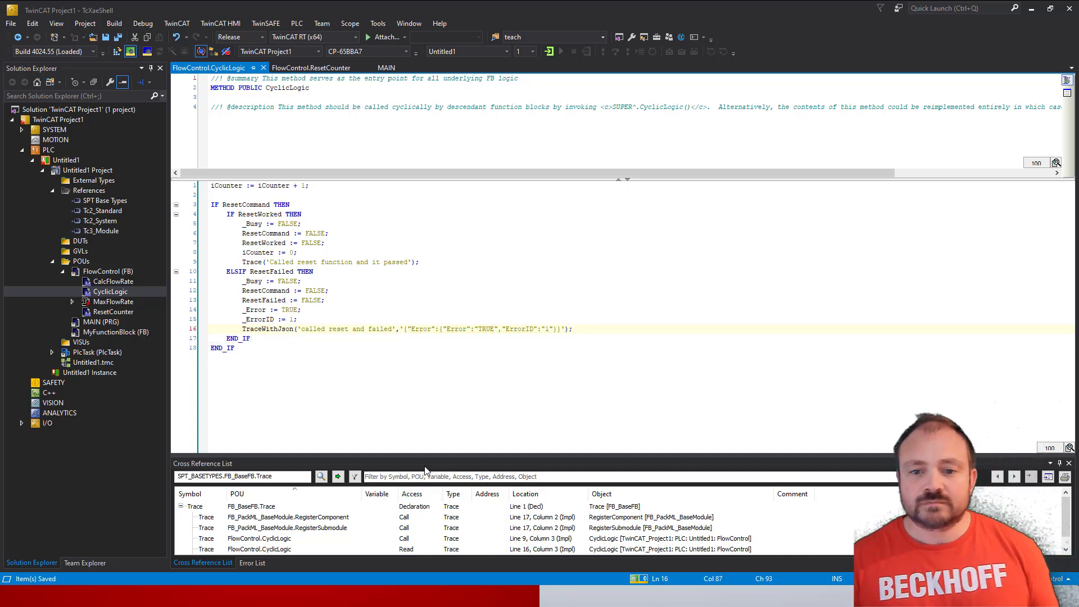
# Step: Log in to the PLC, applying the updated code as an online change
pyautogui.click(252, 562)
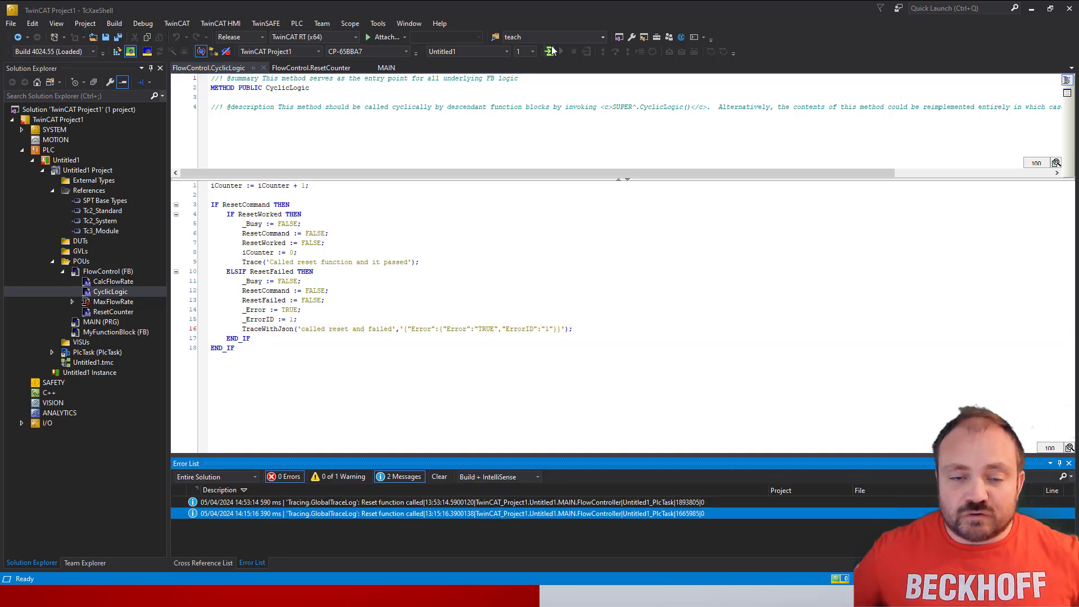
pyautogui.click(548, 52)
pyautogui.click(469, 297)
pyautogui.click(520, 355)
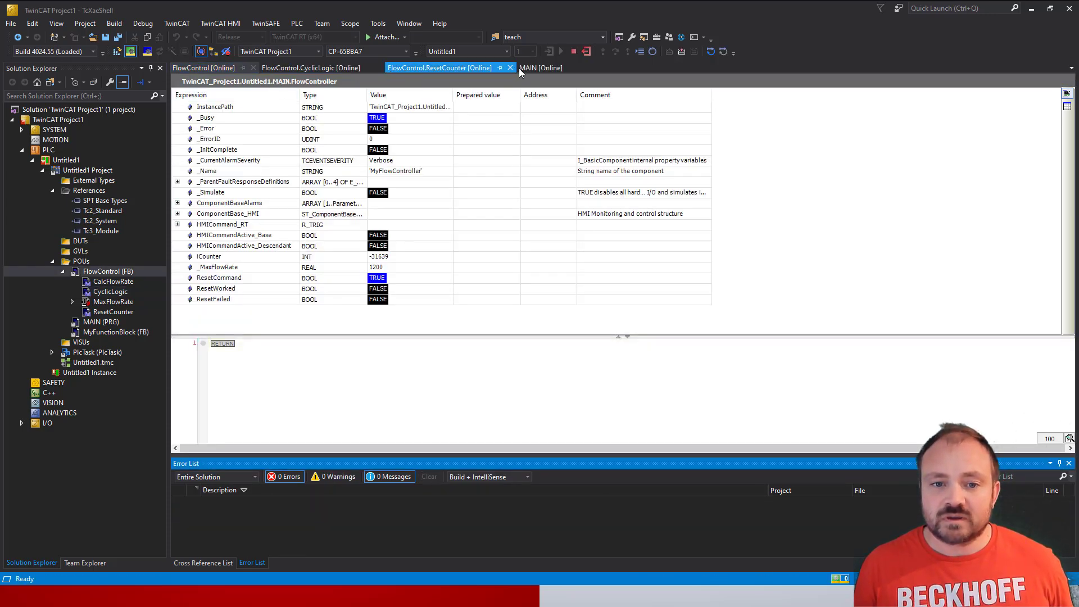
# Step: Write TRUE to resetFlowControllerButton in MAIN and dock CyclicLogic beside it
pyautogui.click(541, 68)
pyautogui.doubleClick(338, 252)
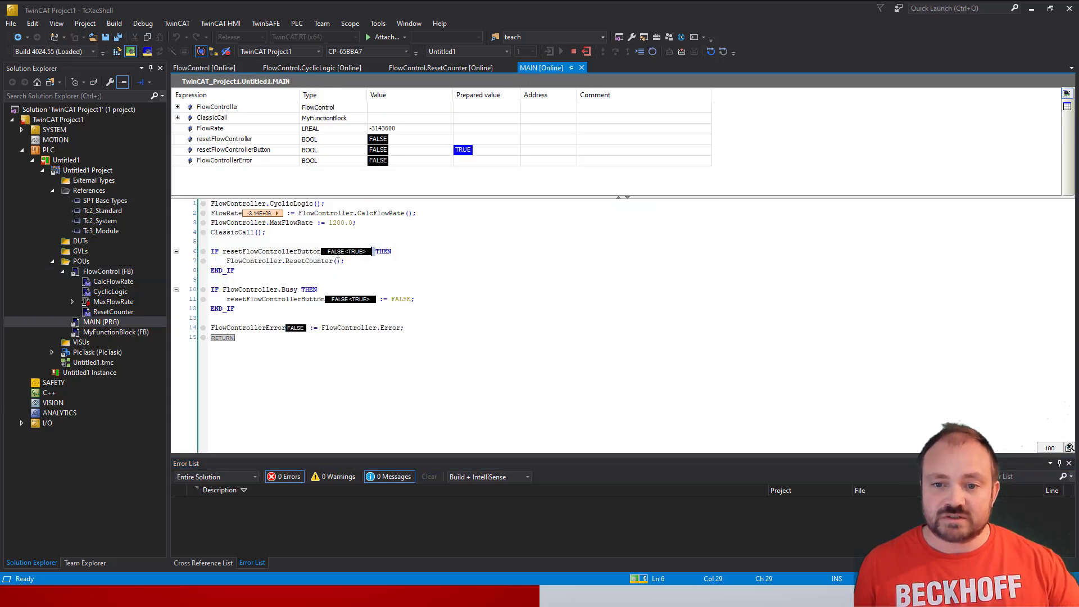
pyautogui.hotkey('ctrl', 'F7')
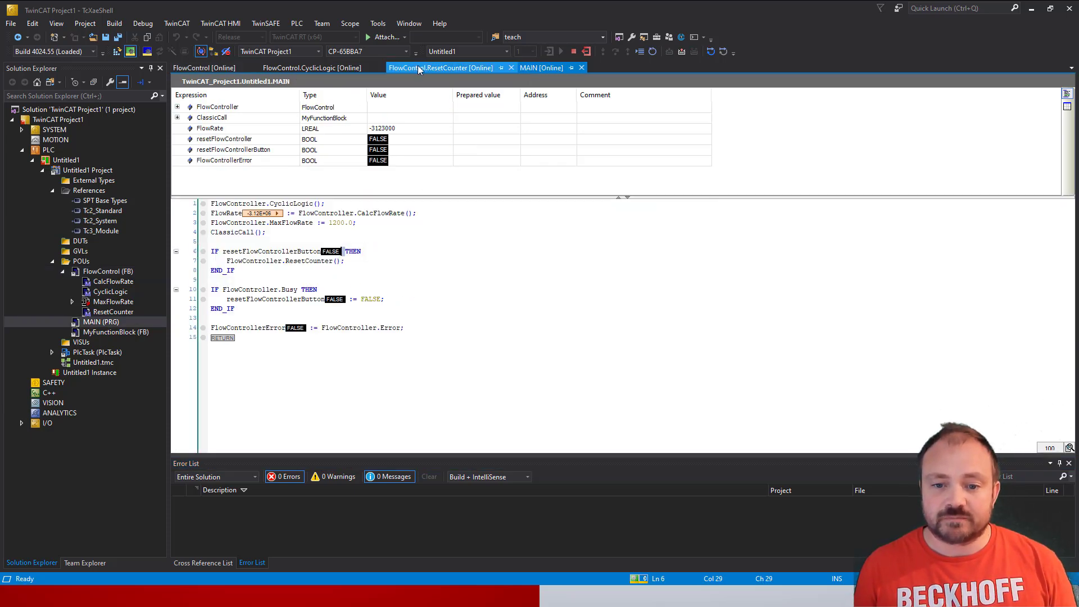
pyautogui.click(291, 68)
pyautogui.moveTo(287, 68)
pyautogui.mouseDown()
pyautogui.moveTo(622, 250)
pyautogui.moveTo(483, 251)
pyautogui.mouseUp()
pyautogui.click(622, 285)
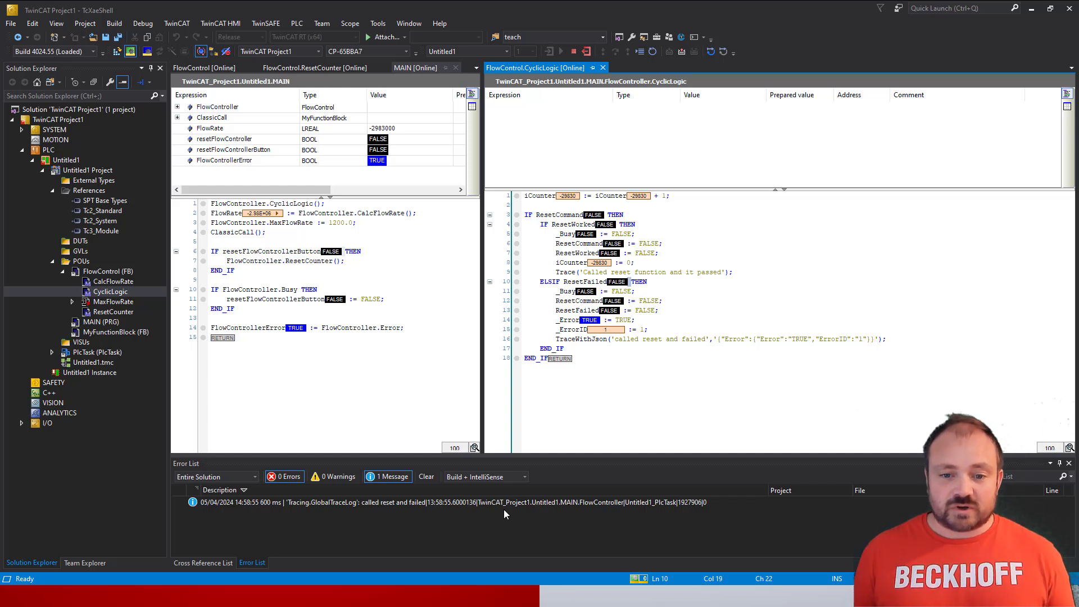
pyautogui.click(583, 502)
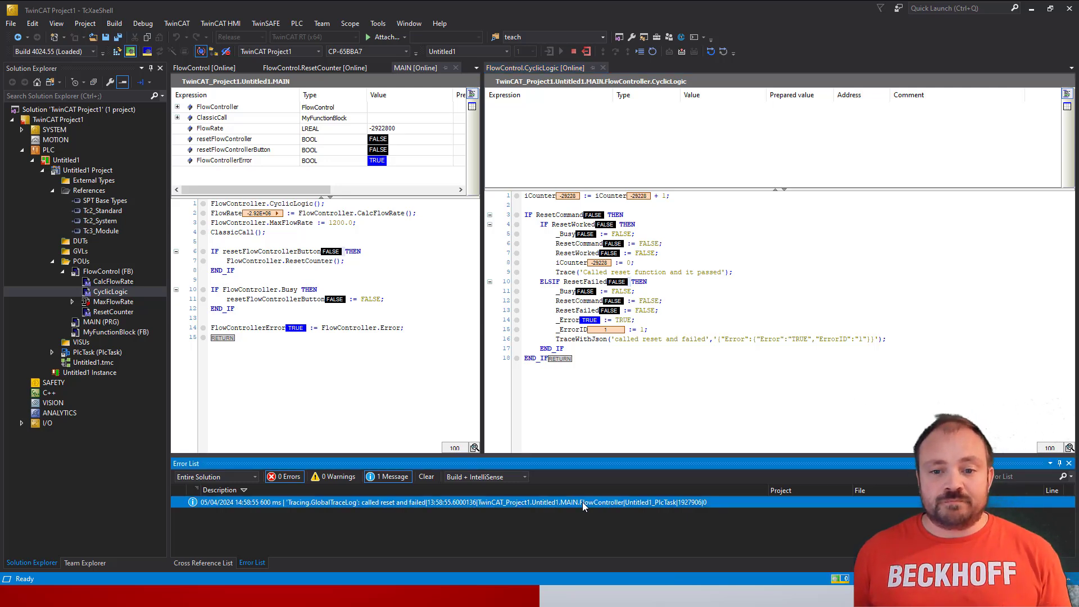
pyautogui.doubleClick(582, 501)
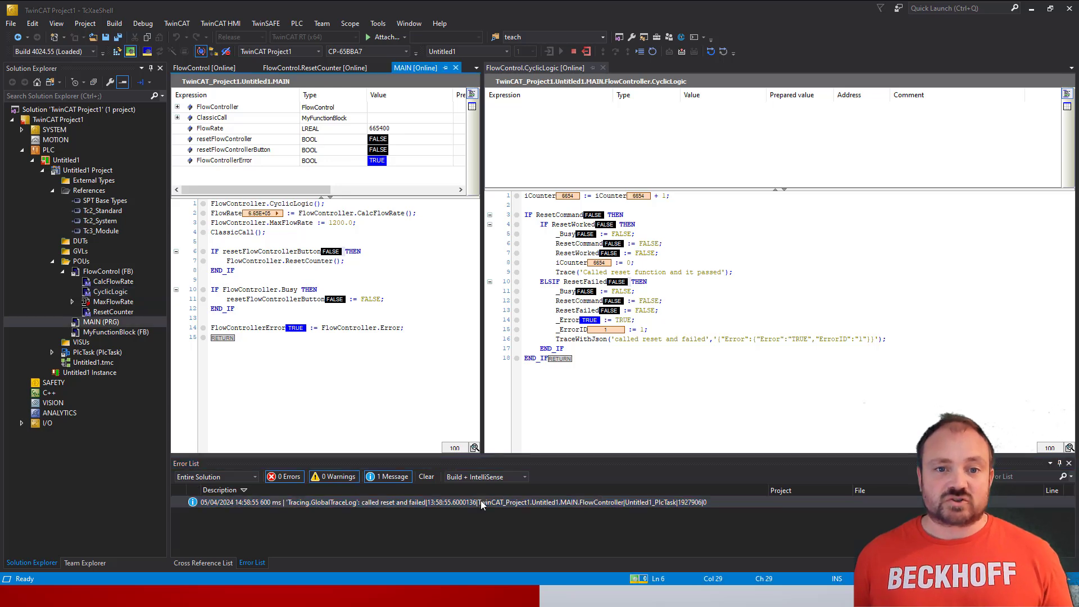
# Step: Open TwinCAT Logged Events, refresh, and scroll to the 'called reset and failed' Json Attribute
pyautogui.click(183, 24)
pyautogui.moveTo(253, 37)
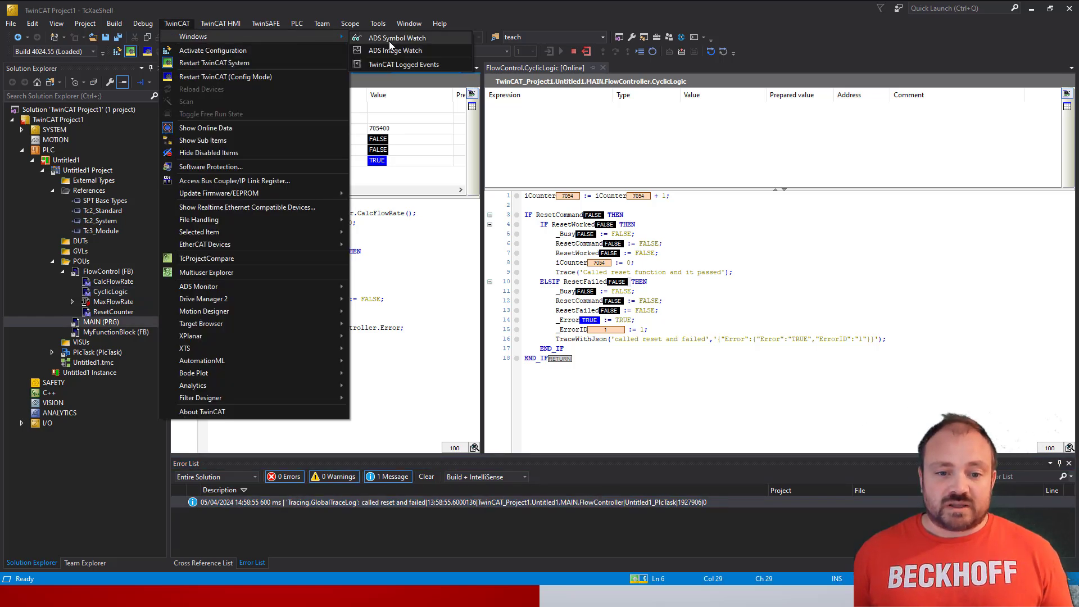
pyautogui.click(401, 63)
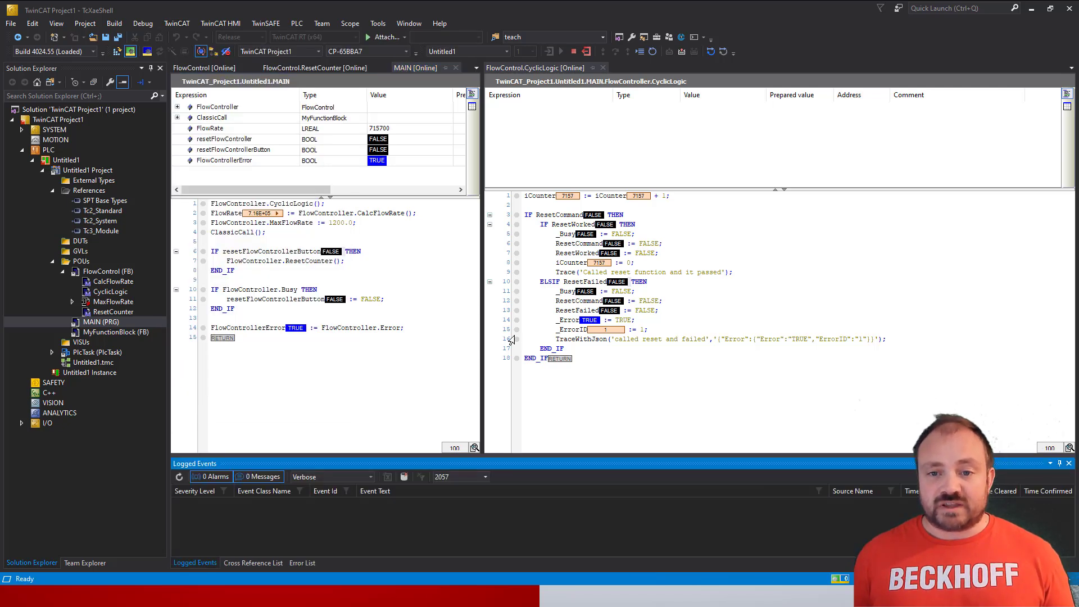
pyautogui.click(219, 496)
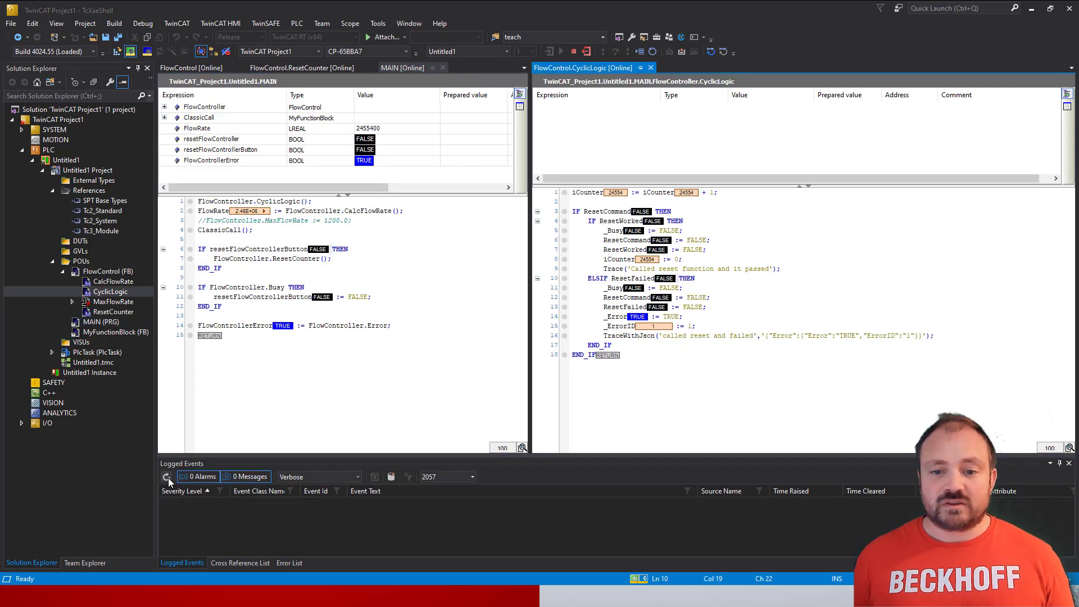
pyautogui.click(168, 479)
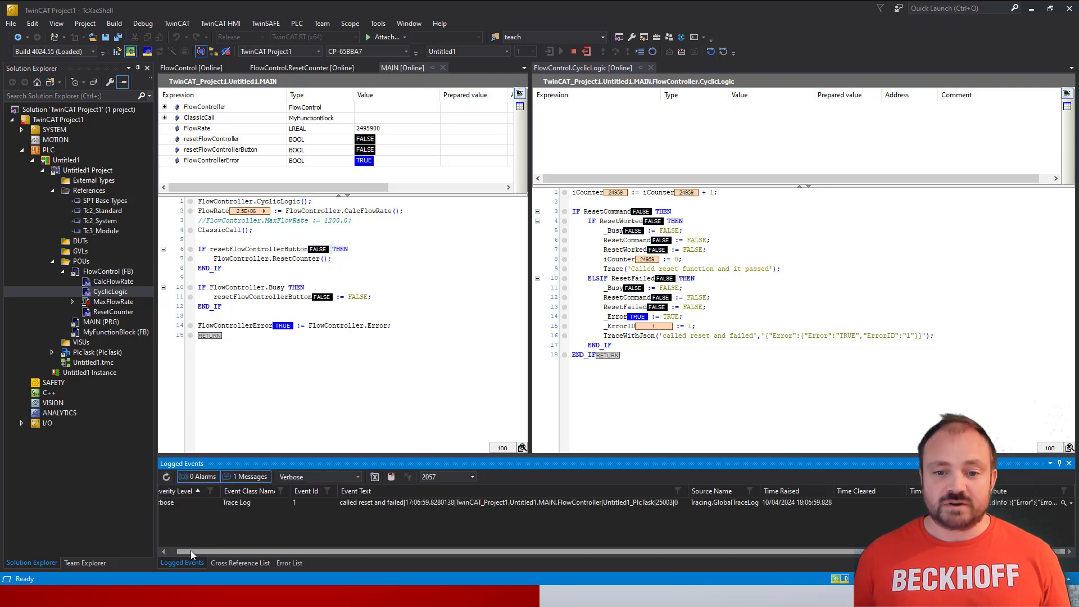
pyautogui.moveTo(190, 550); pyautogui.dragTo(167, 549)
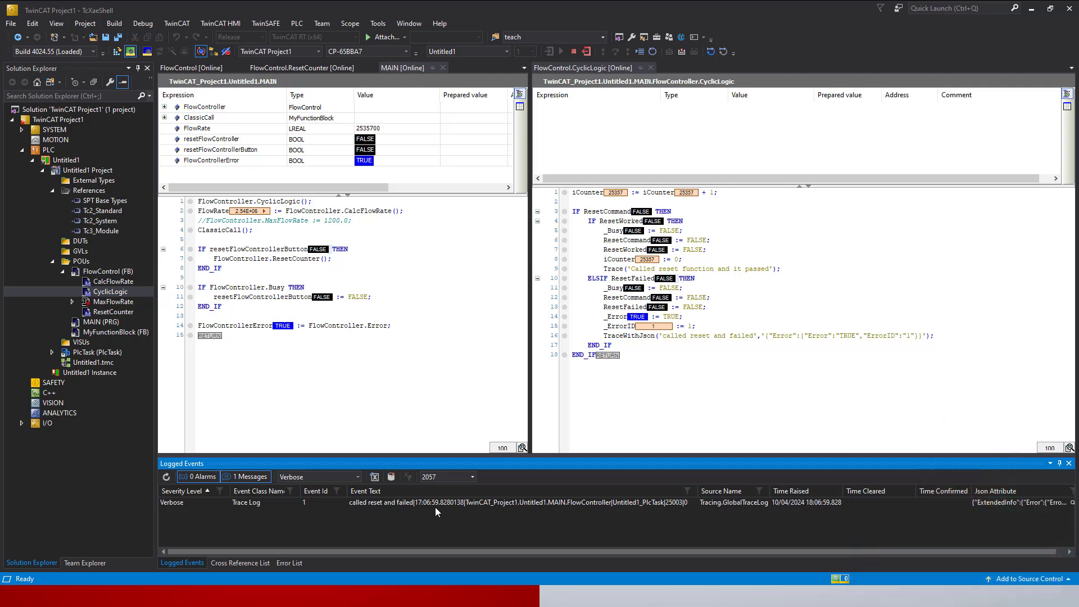
pyautogui.moveTo(451, 553); pyautogui.dragTo(471, 551)
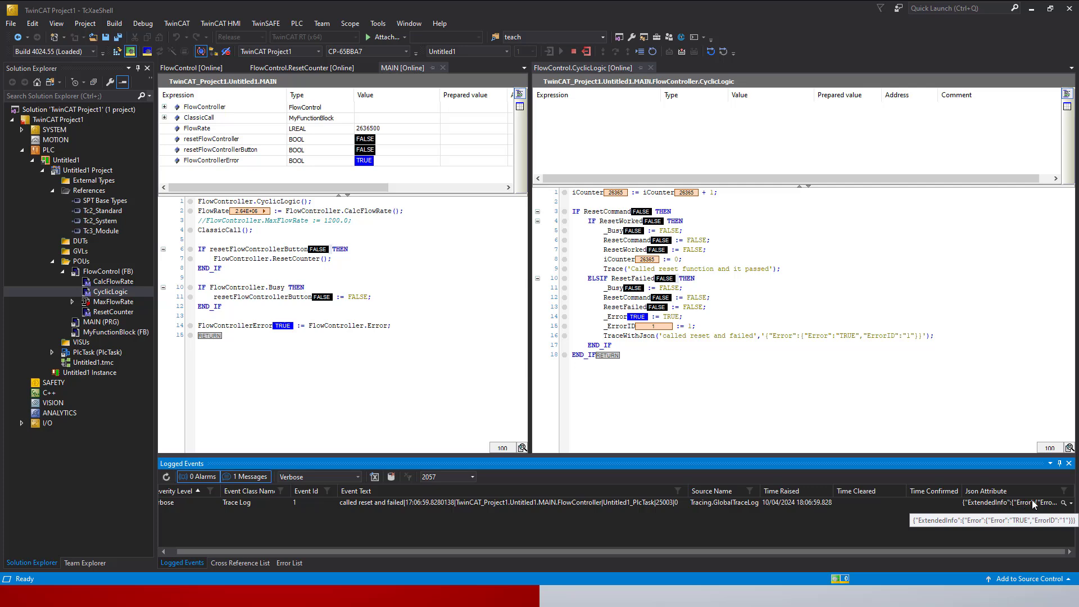
pyautogui.click(1065, 503)
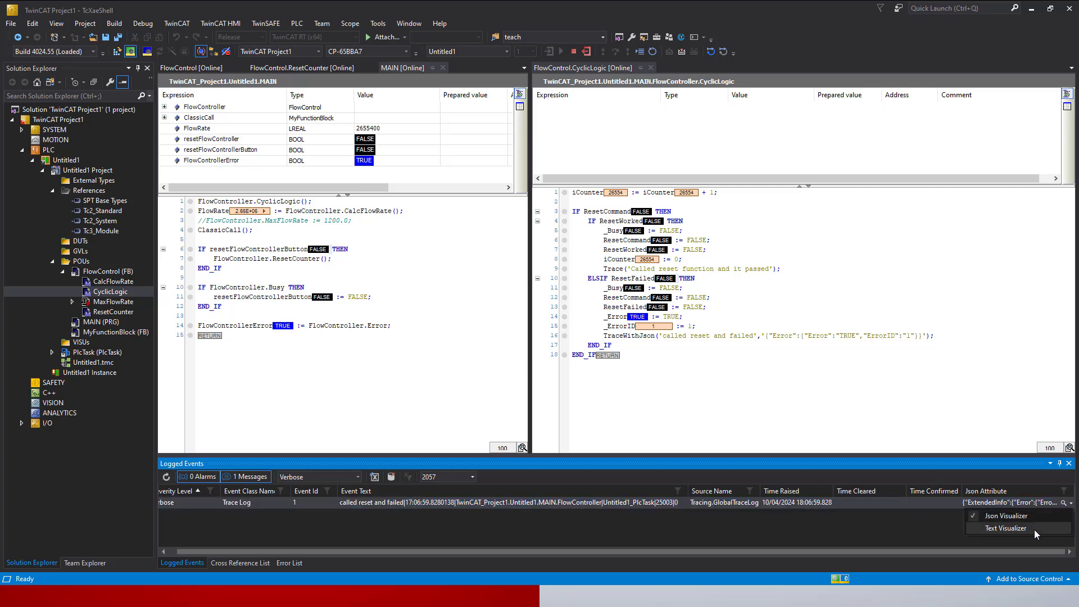
pyautogui.click(1036, 529)
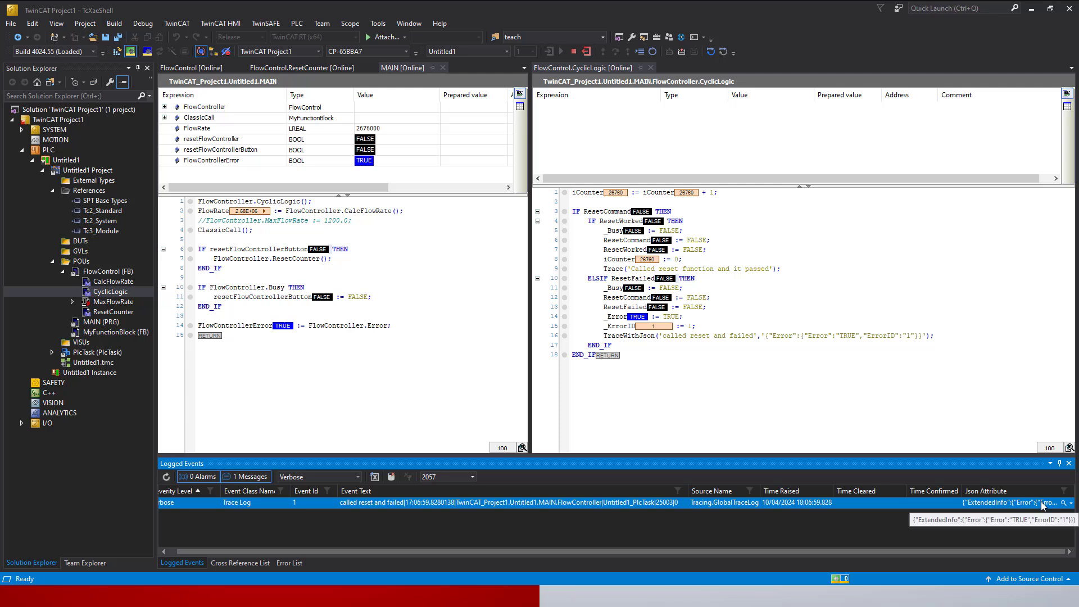
pyautogui.click(1068, 504)
pyautogui.click(1035, 517)
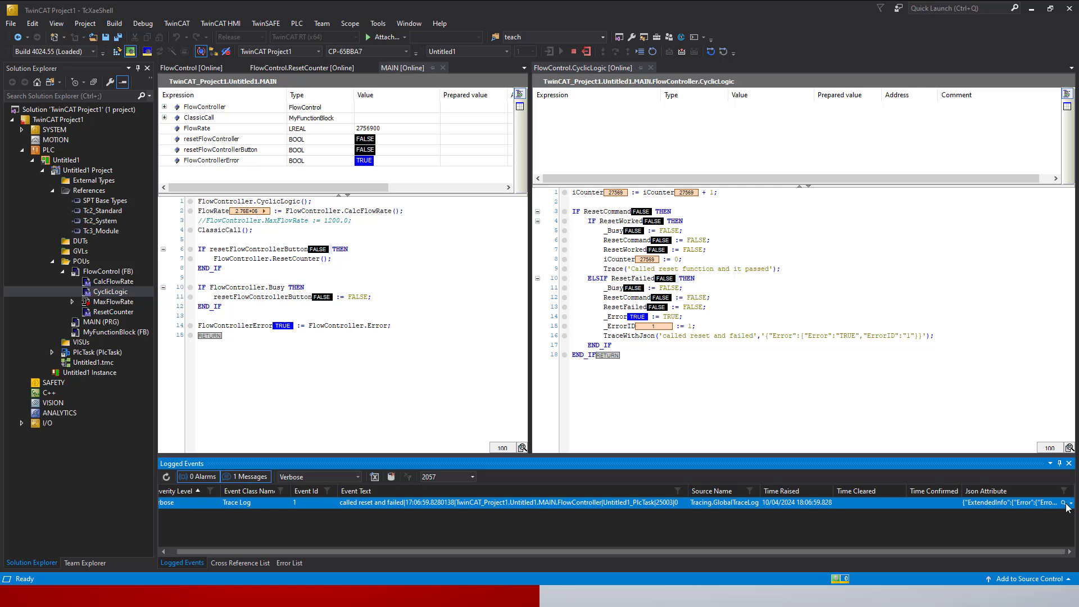
# Step: Open the Json Visualizer and expand ExtendedInfo > Error to show Error TRUE, ErrorID 1
pyautogui.click(1065, 503)
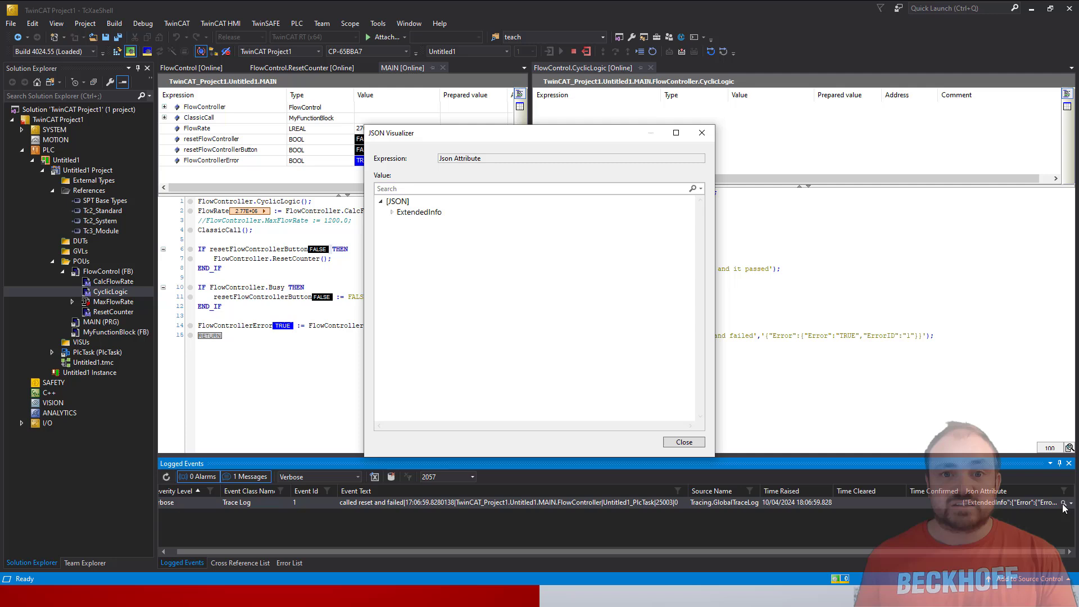
pyautogui.click(391, 212)
pyautogui.click(401, 223)
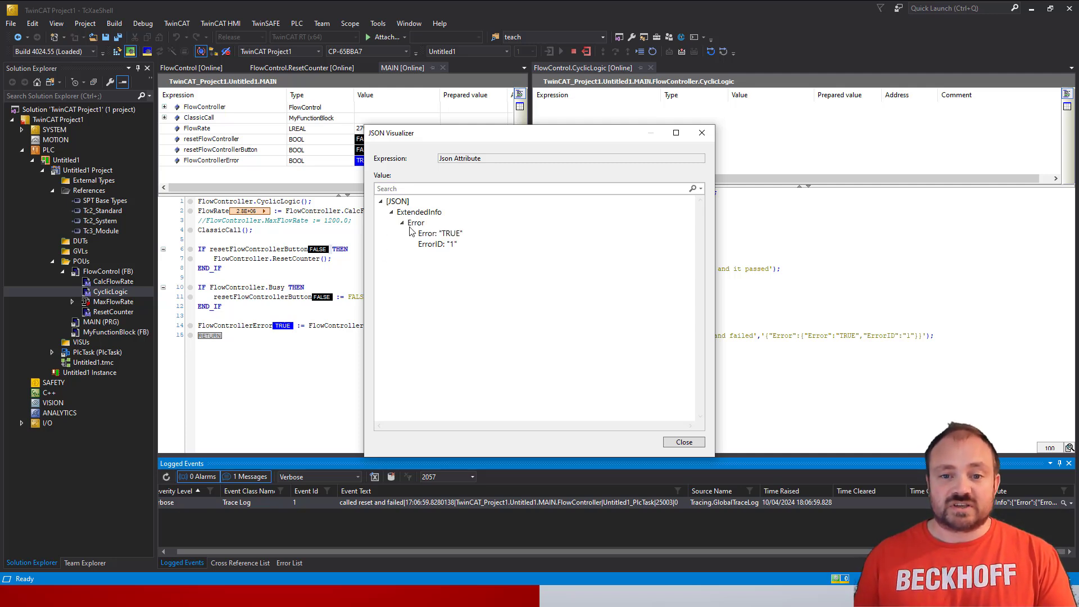